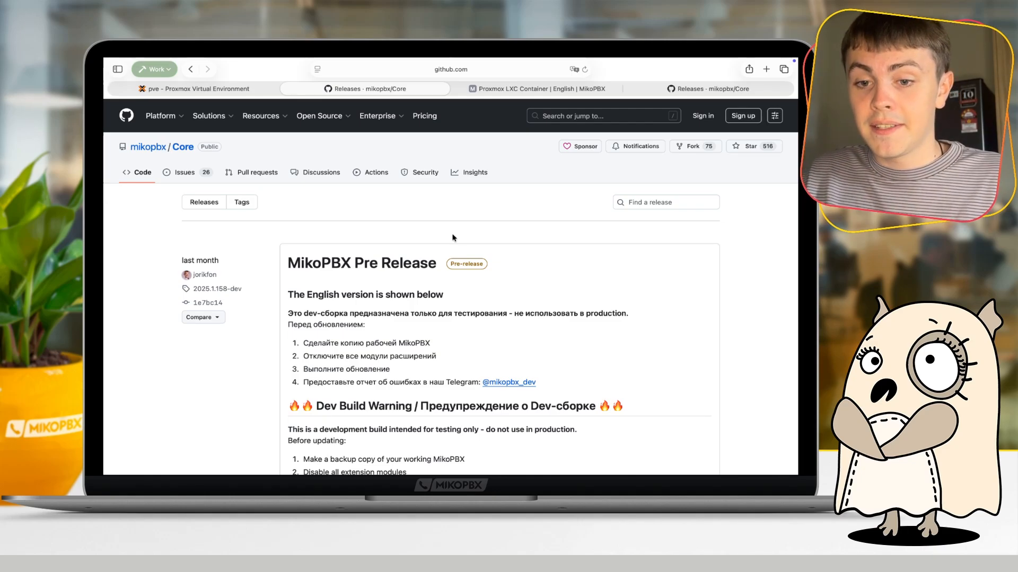
- Copy the download link of the mikopbx-2025.1.211-dev-x86_64-lxc.tar.gz asset from the MikoPBX release page
scroll(453, 238, "down", 20)
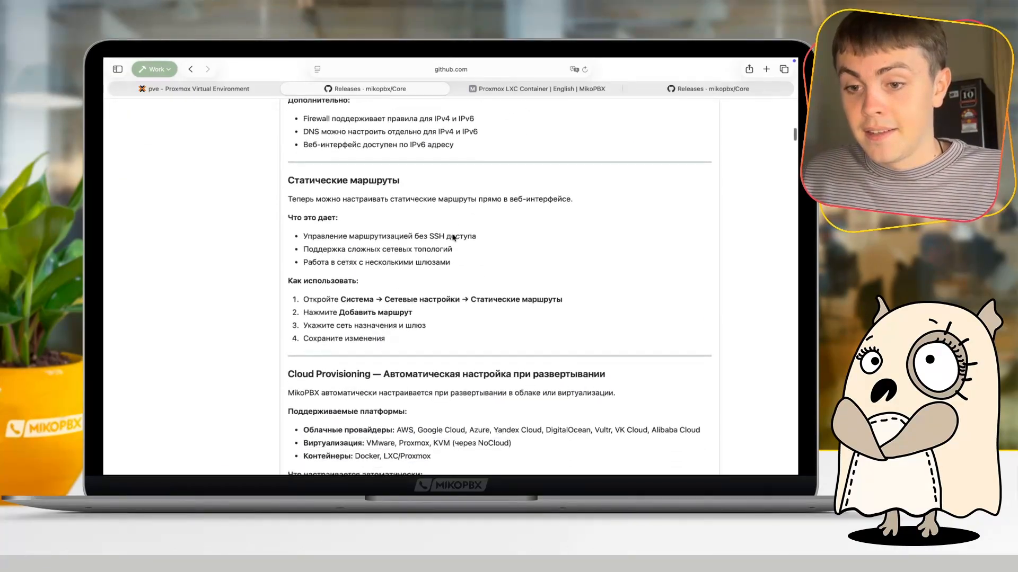
scroll(453, 237, "down", 20)
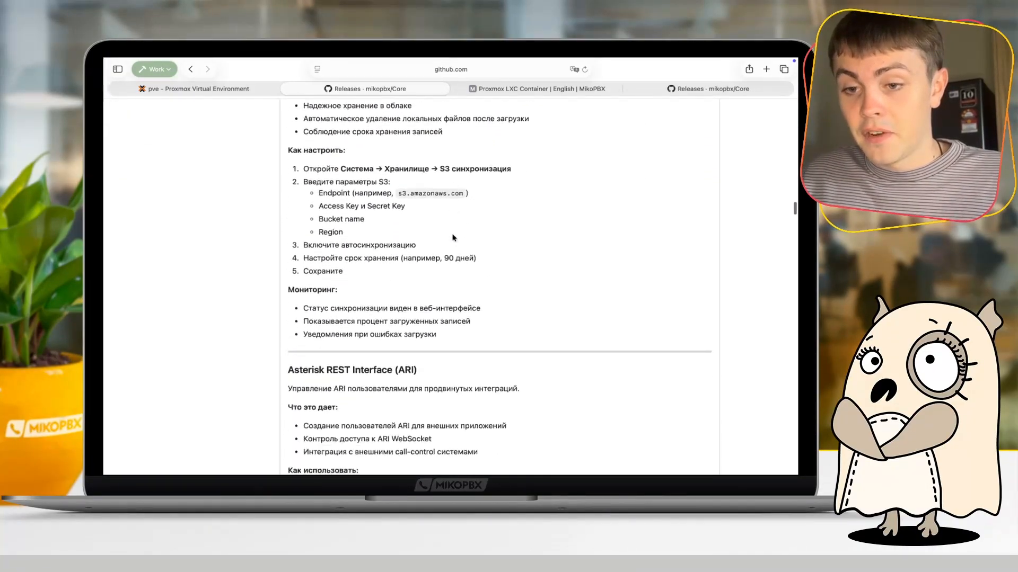
scroll(453, 238, "down", 5)
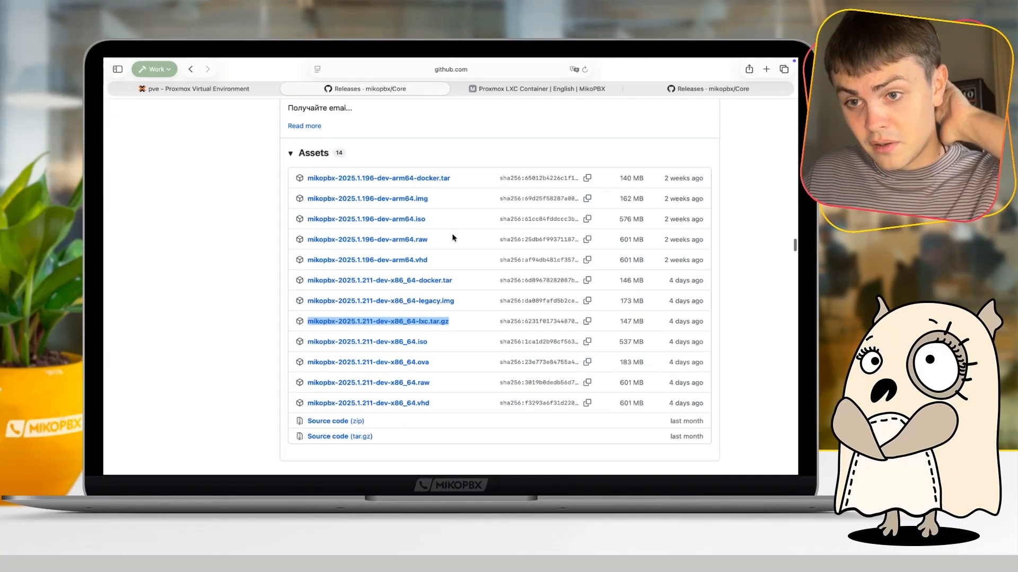
left_click(418, 134)
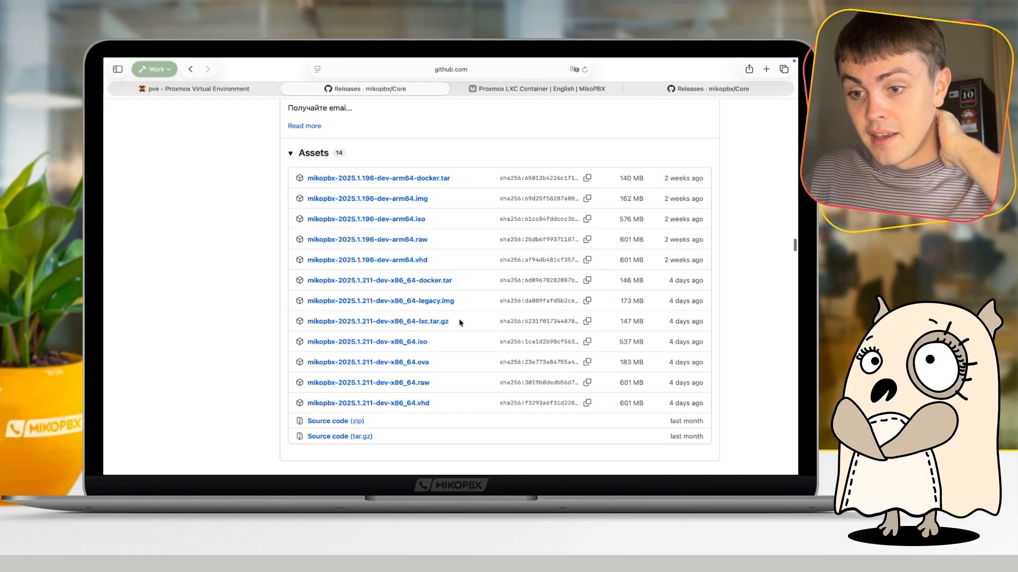
left_click_drag(459, 321, 305, 319)
left_click(246, 320)
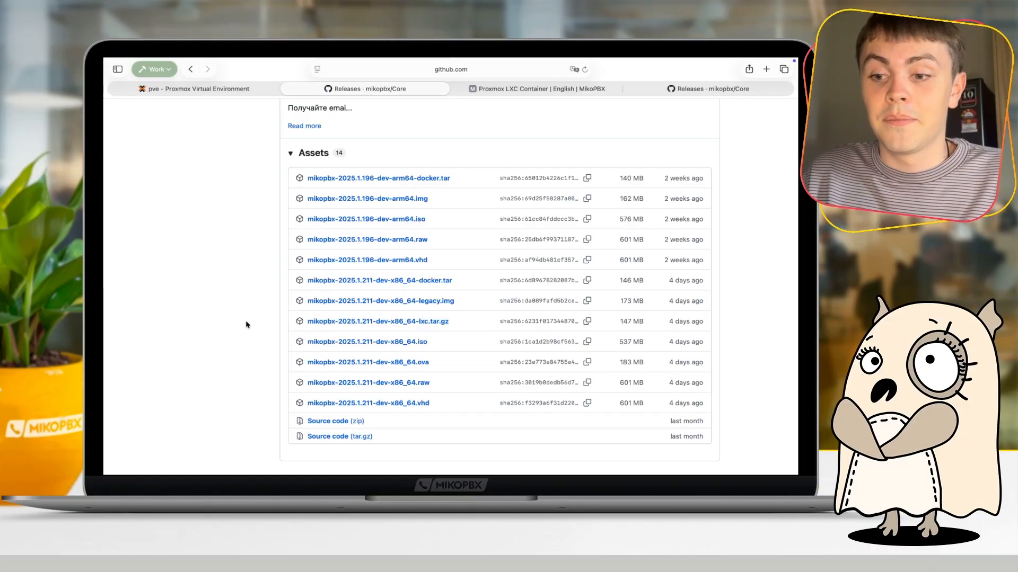
left_click_drag(460, 323, 301, 320)
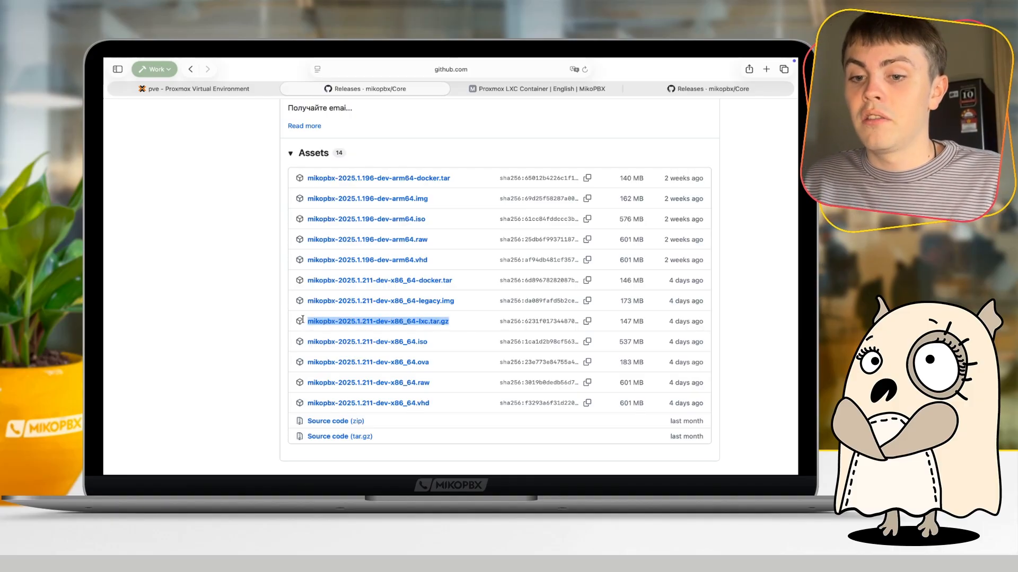
right_click(362, 326)
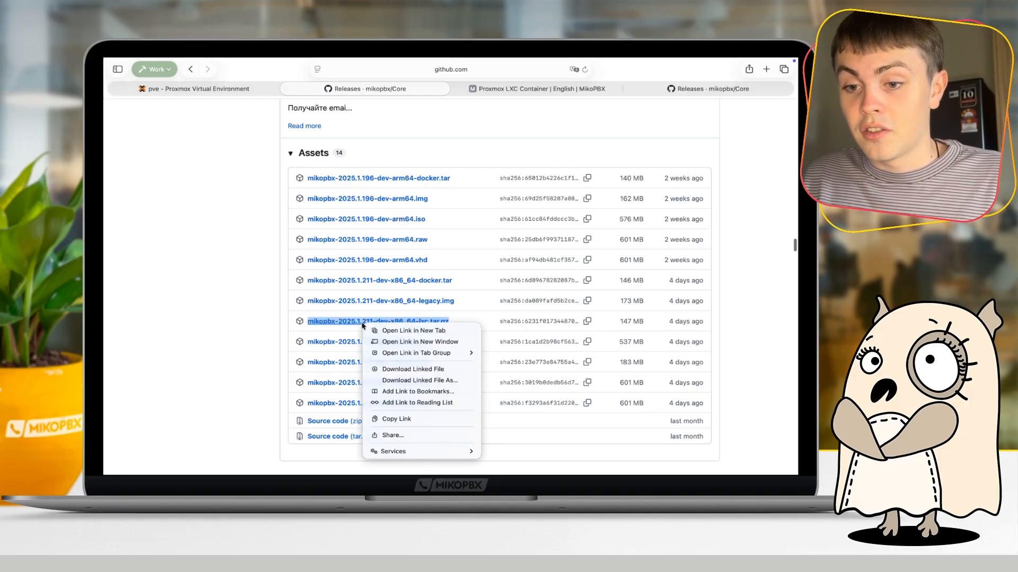
left_click(407, 419)
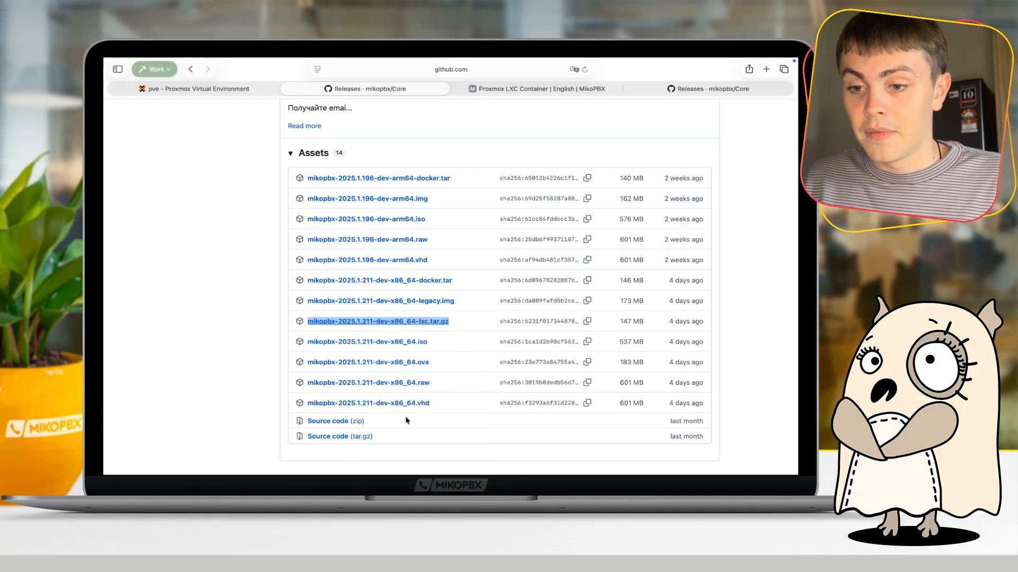
left_click(231, 336)
- Switch to Proxmox, show the container templates of the local (pve) storage and select mikopbx-2025.1.211-dev-x86_64-lxc.tar.gz
left_click(249, 89)
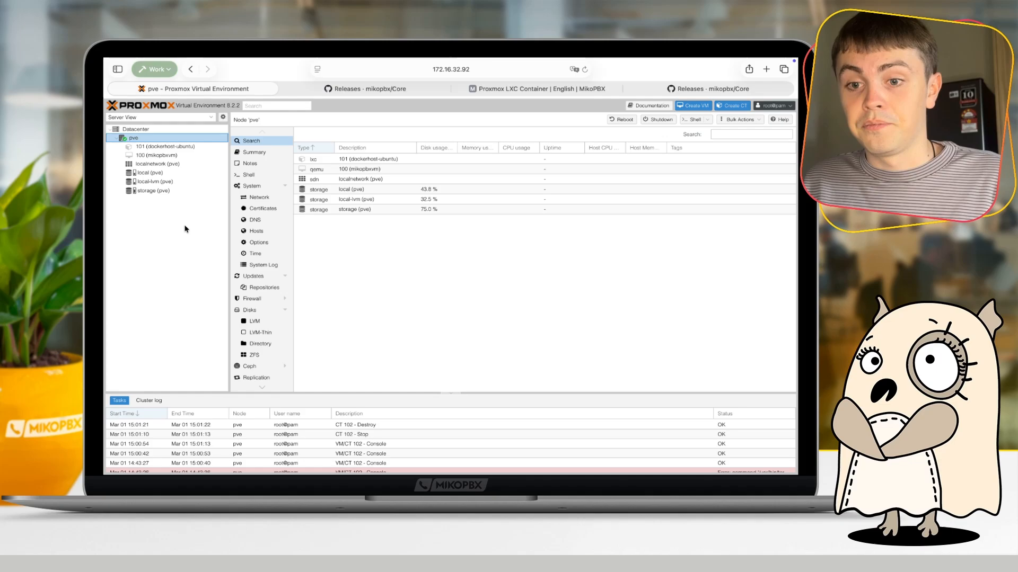
key("super+equal")
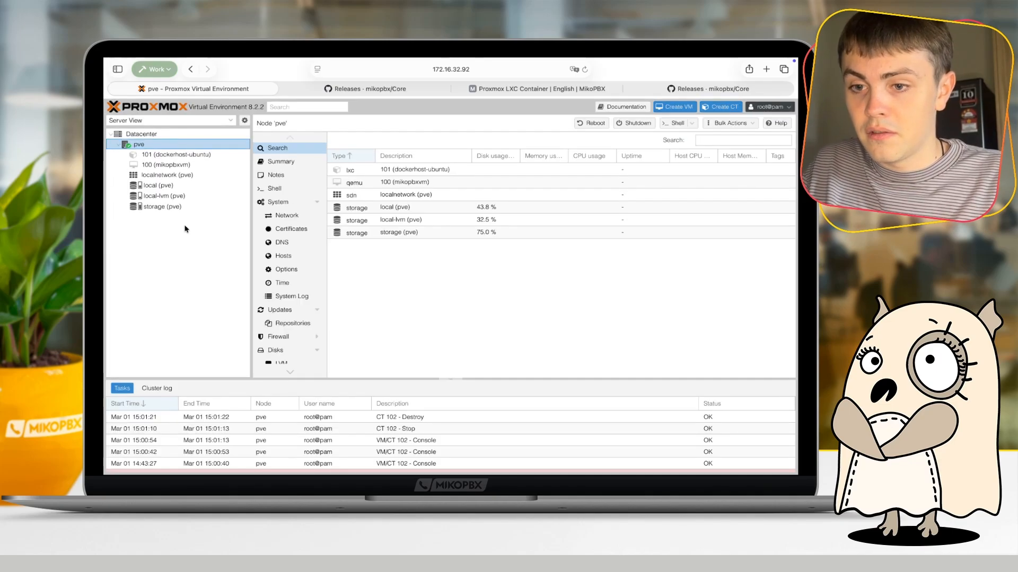
key("super+equal")
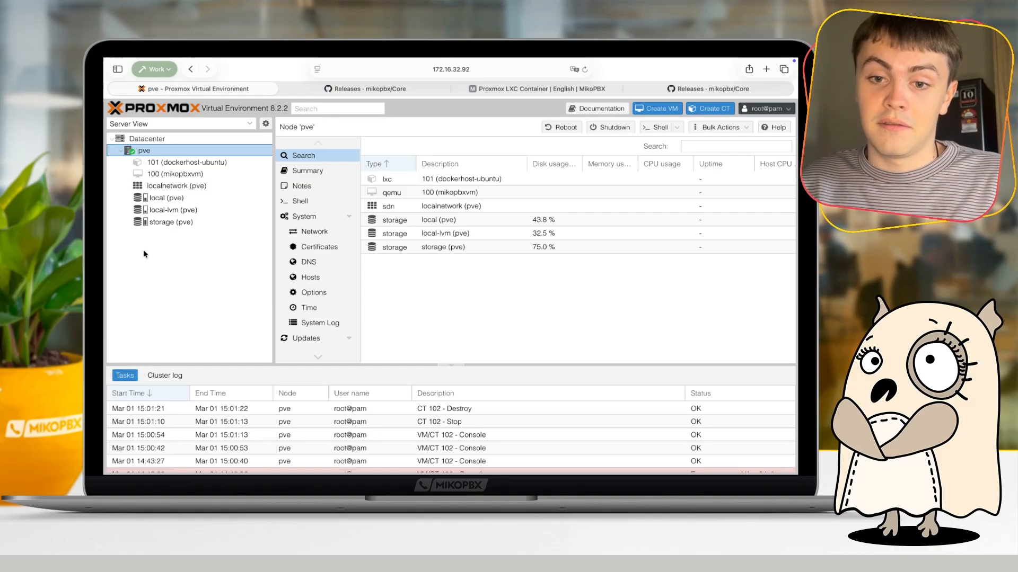
left_click(161, 199)
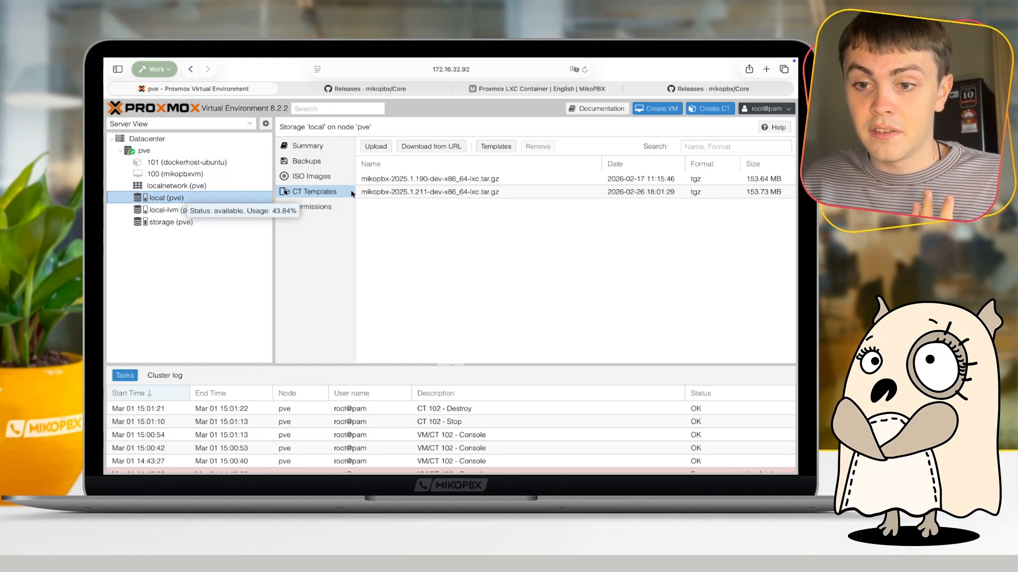
left_click(312, 194)
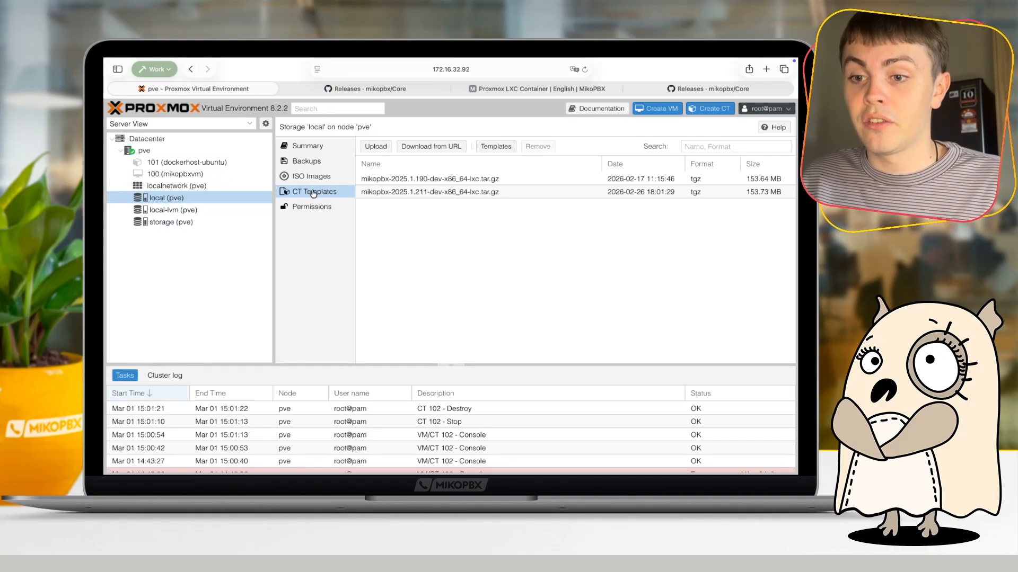
left_click(433, 193)
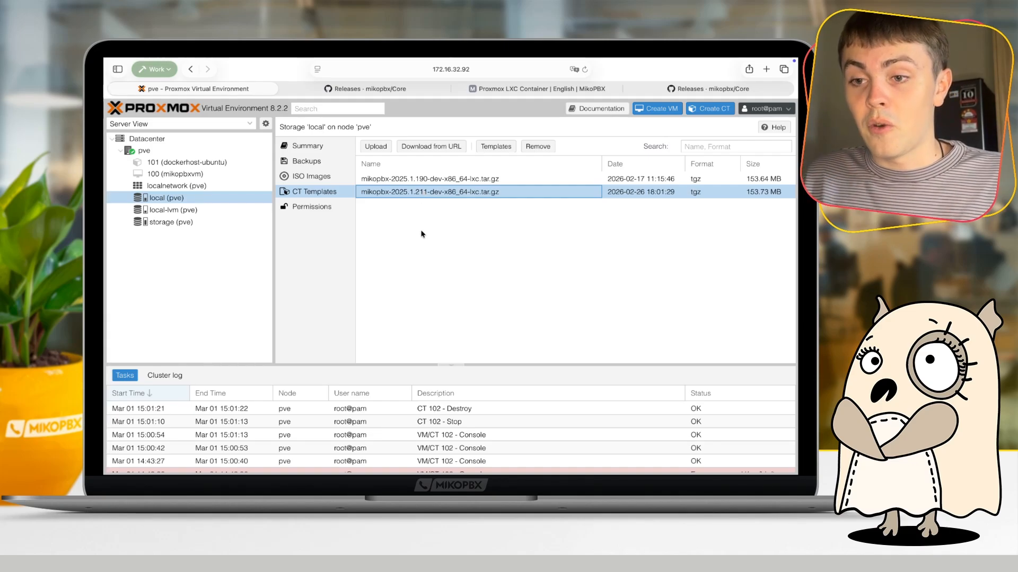
- Enter the copied release link as the template's download URL, query it and select the file name
left_click(431, 147)
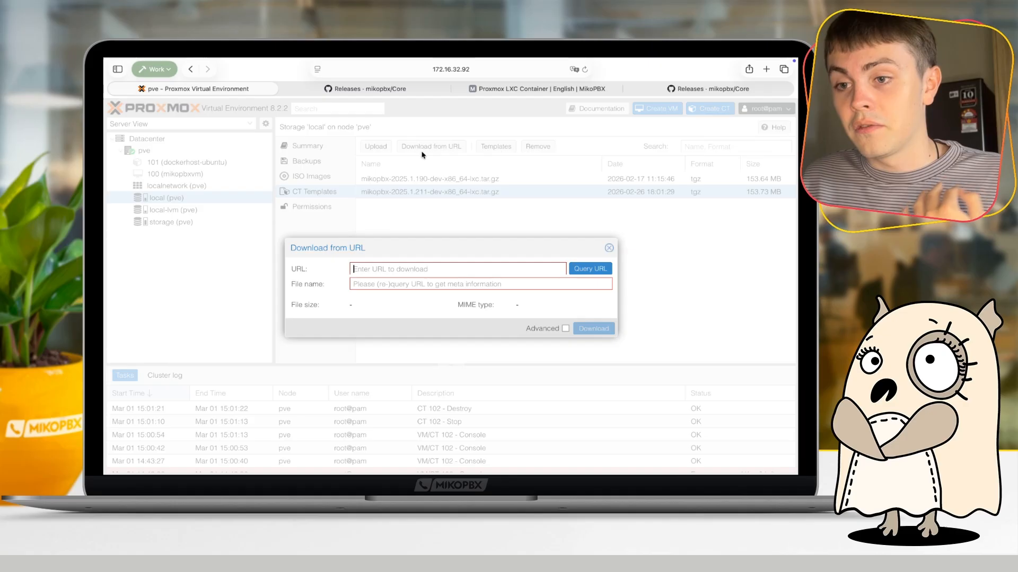
key("super+v")
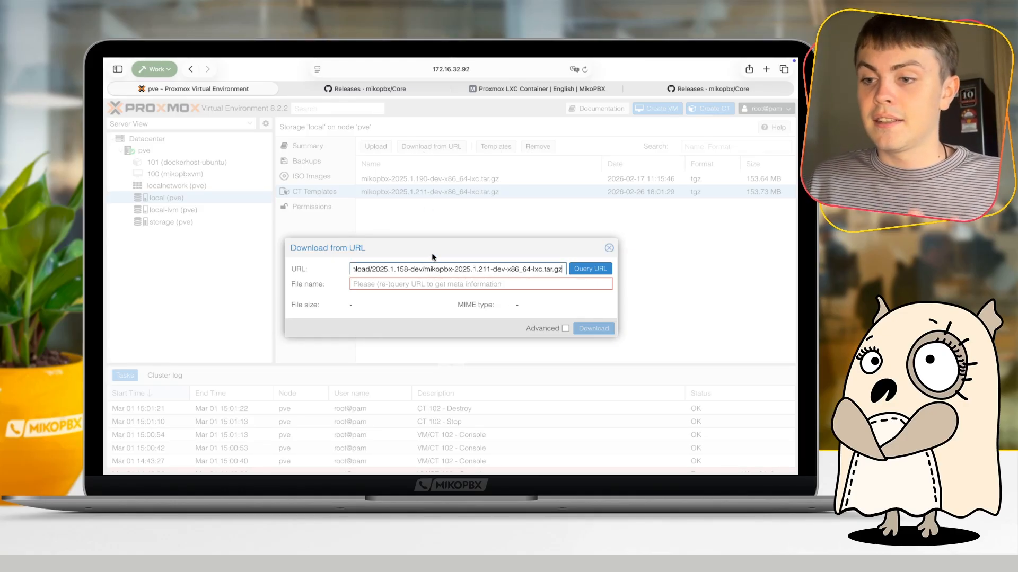
left_click(589, 269)
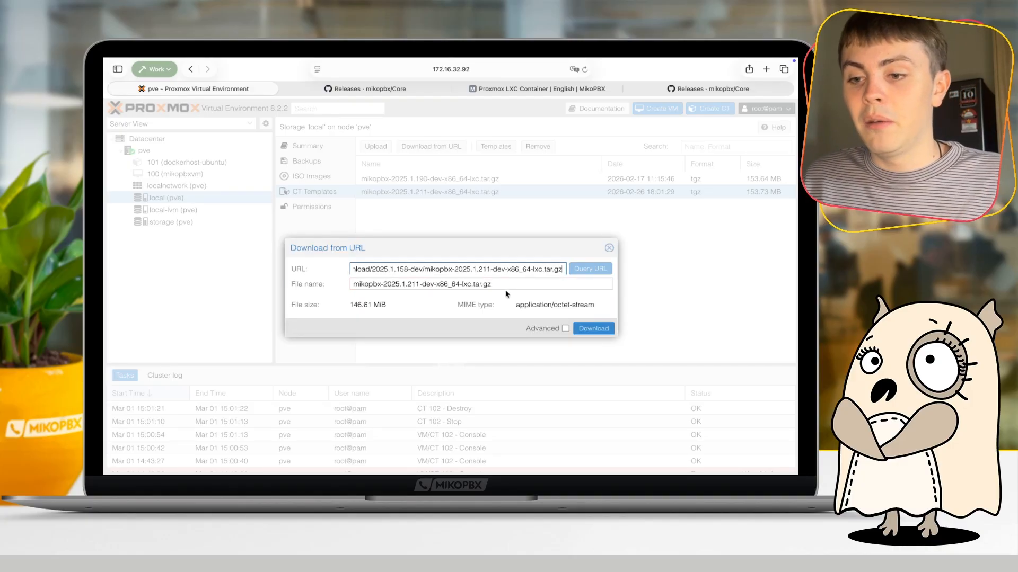
left_click_drag(500, 287, 348, 289)
left_click(342, 290)
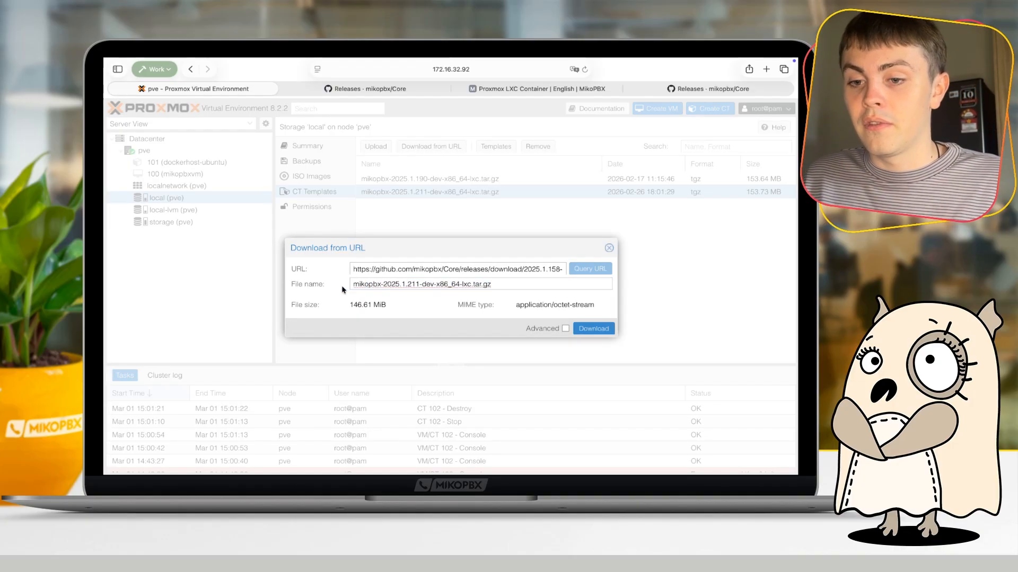
key("super+a")
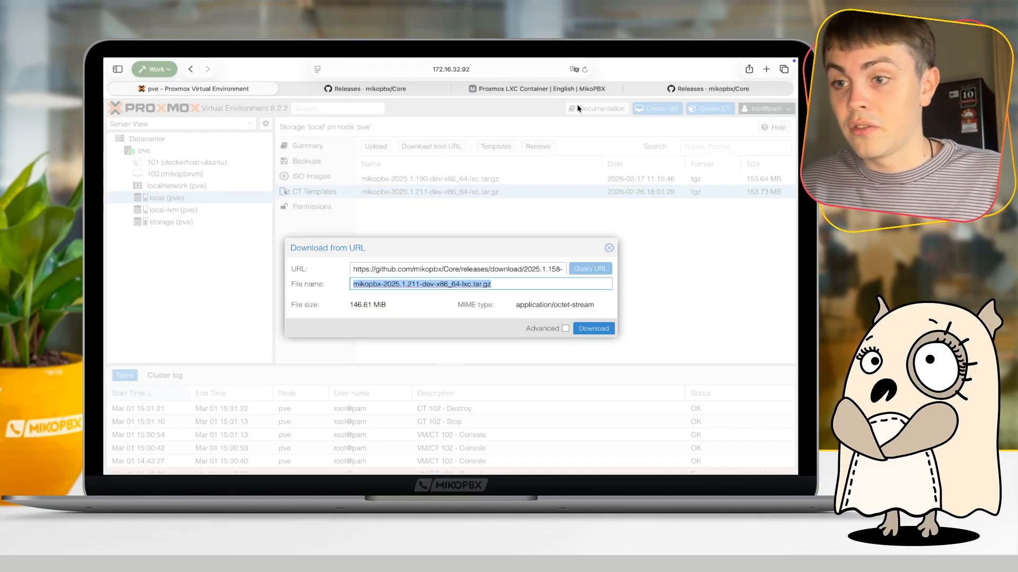
- Examine the completed template download example in the MikoPBX documentation, and return to Proxmox to dismiss the URL download
left_click(536, 88)
scroll(449, 259, "down", 10)
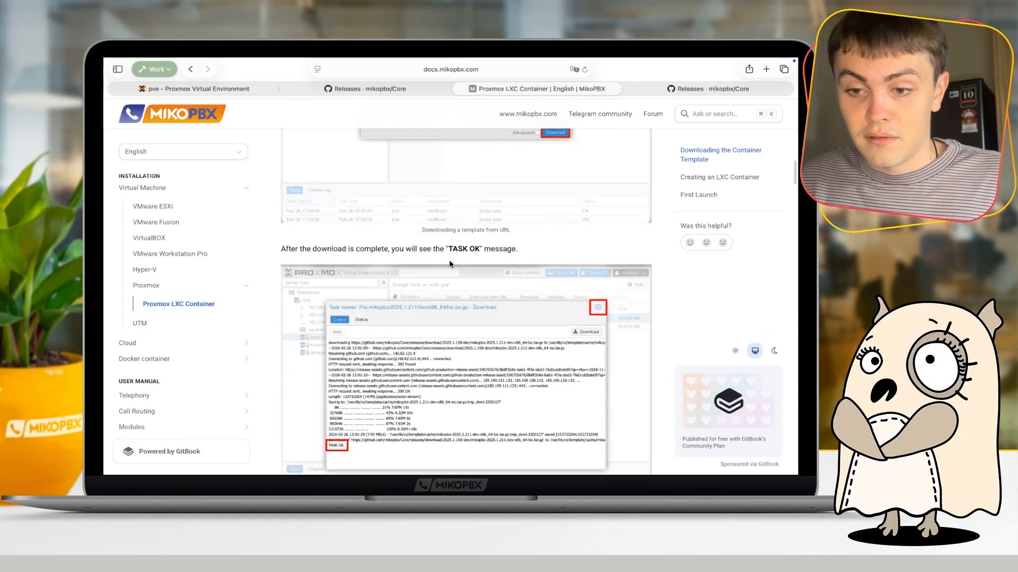
scroll(449, 264, "down", 5)
scroll(449, 264, "up", 6)
scroll(449, 263, "down", 4)
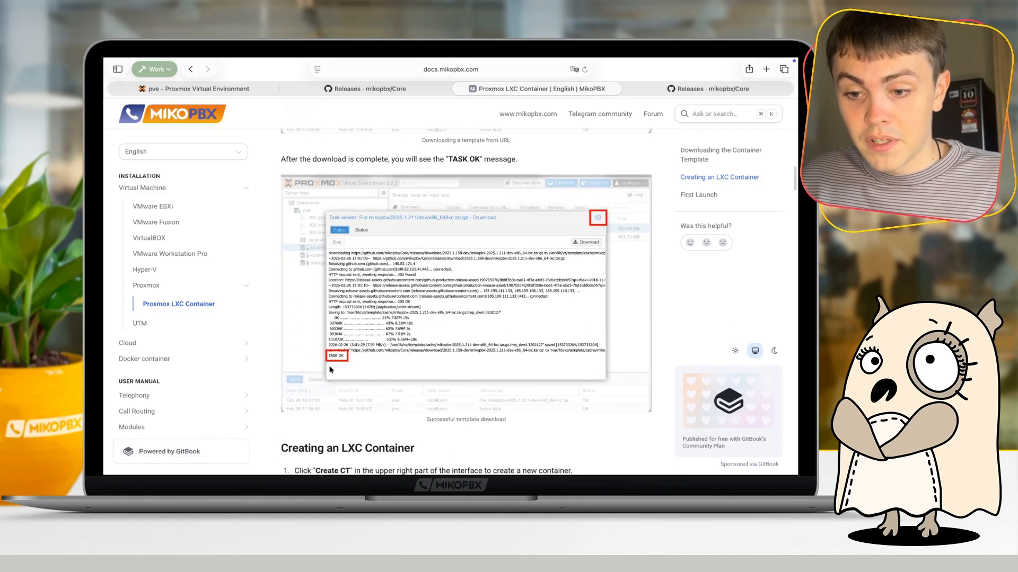
scroll(329, 370, "up", 5)
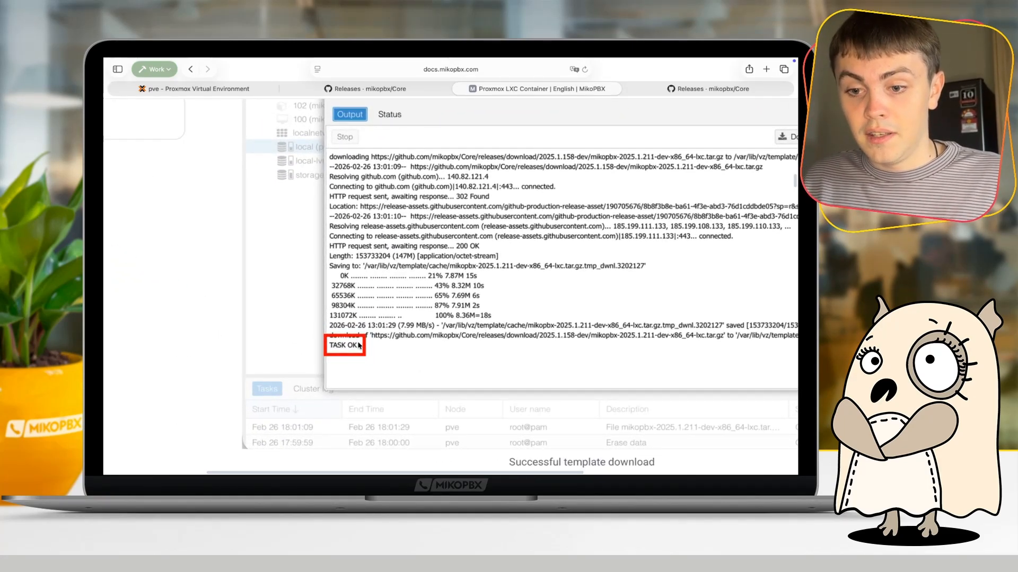
scroll(341, 347, "down", 5)
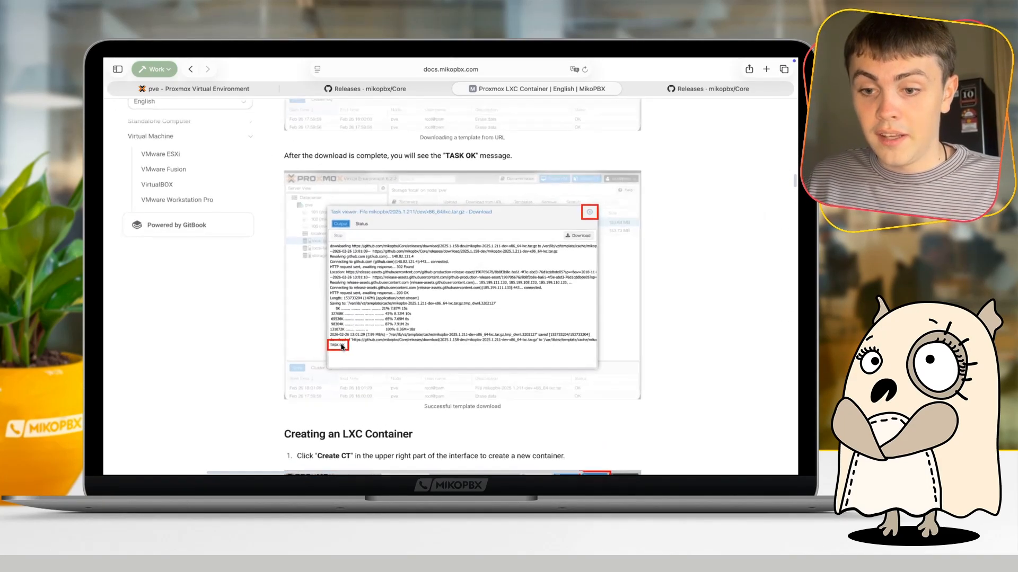
left_click(599, 196)
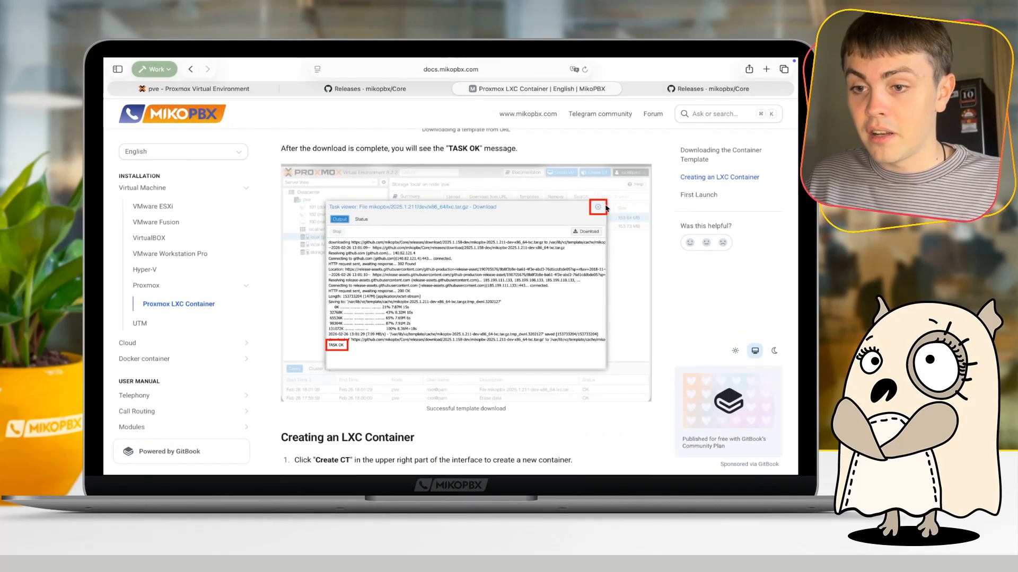
left_click(300, 88)
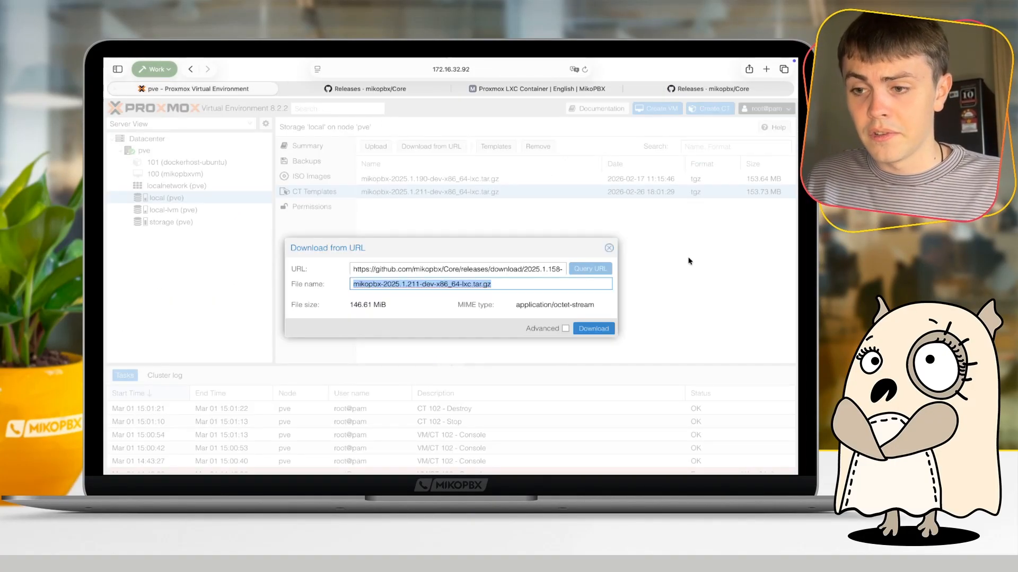
left_click(609, 248)
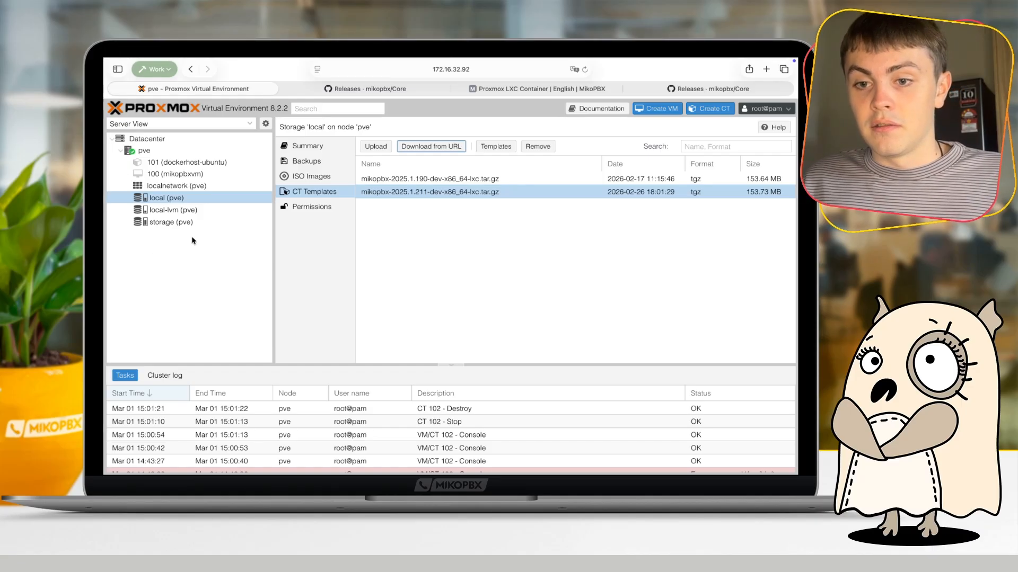
- Start creating a new LXC container and review its node and container ID, keeping the defaults
left_click(706, 110)
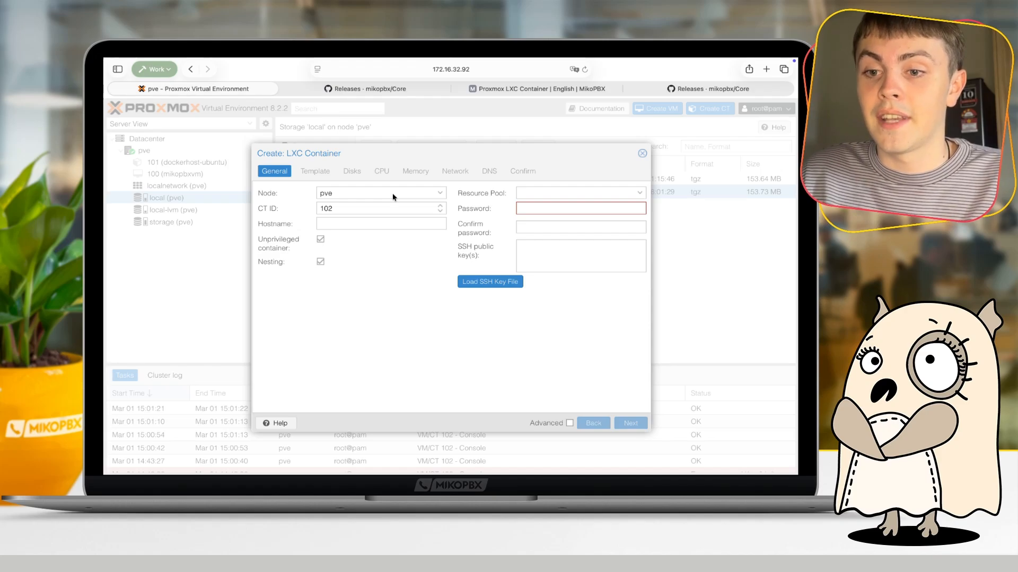
left_click(392, 193)
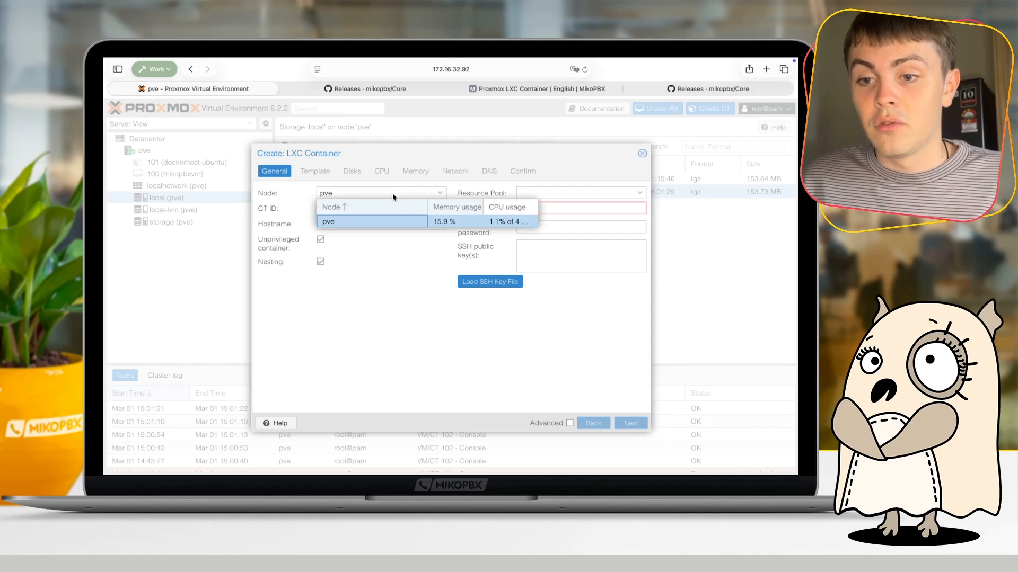
left_click(393, 192)
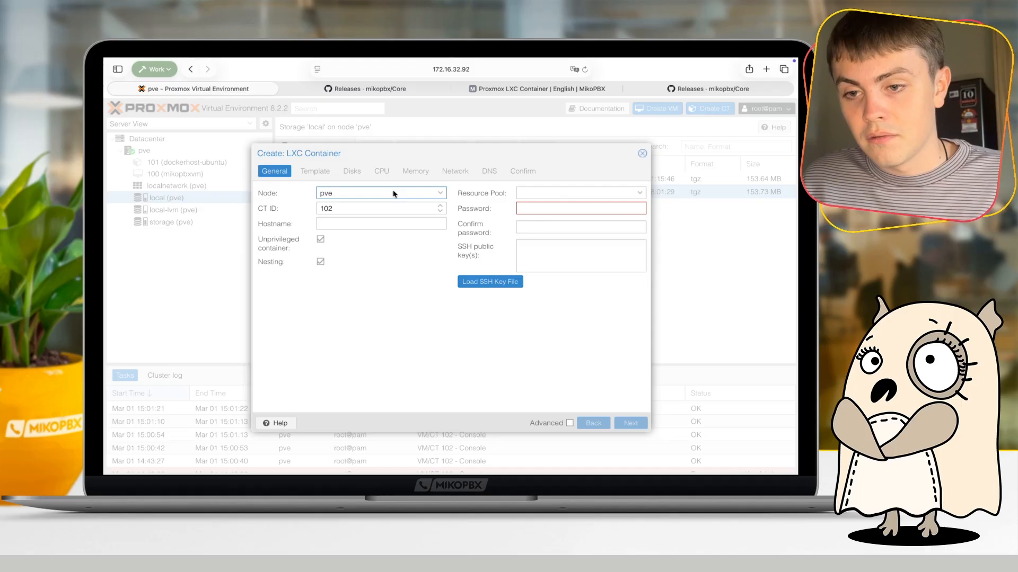
left_click(364, 196)
left_click(341, 192)
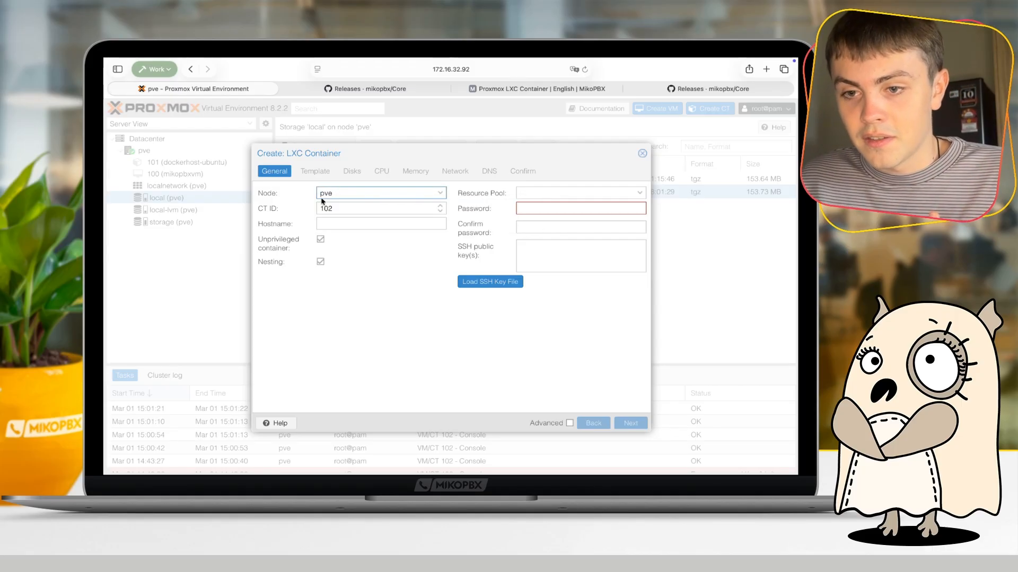
left_click(336, 208)
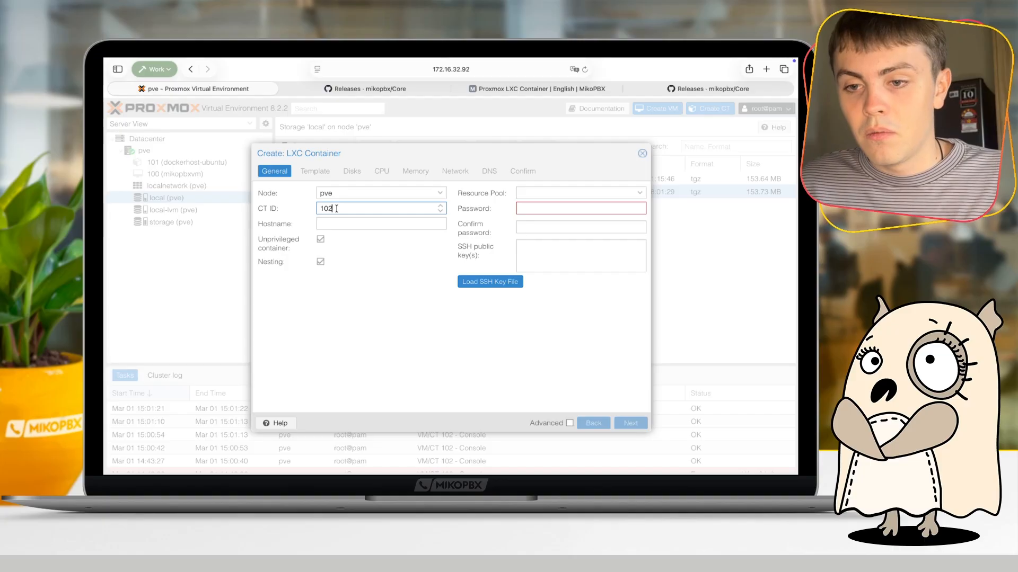
- Set the new container's hostname to mikopbx-lxc
left_click(353, 224)
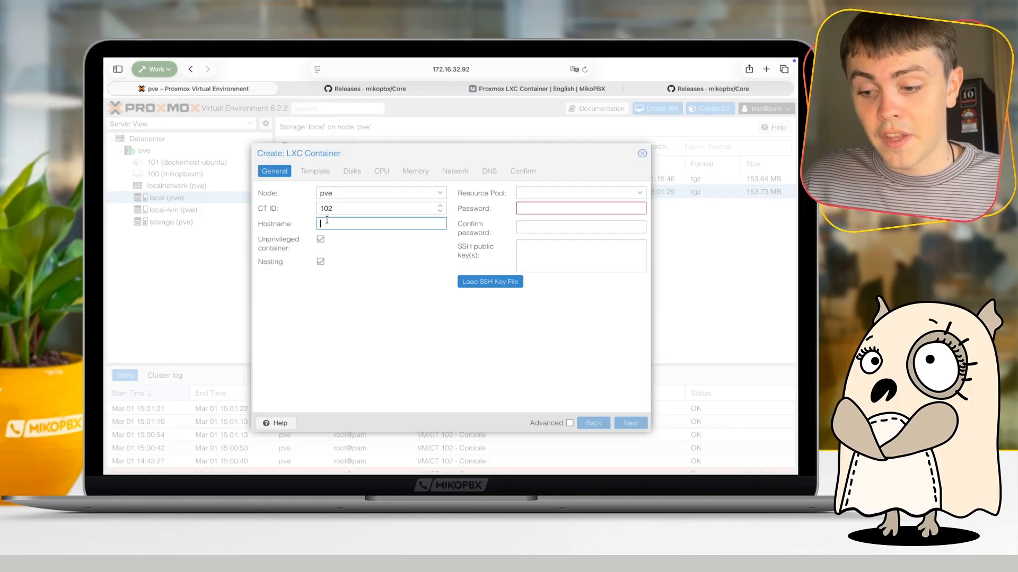
type("mikopbx-")
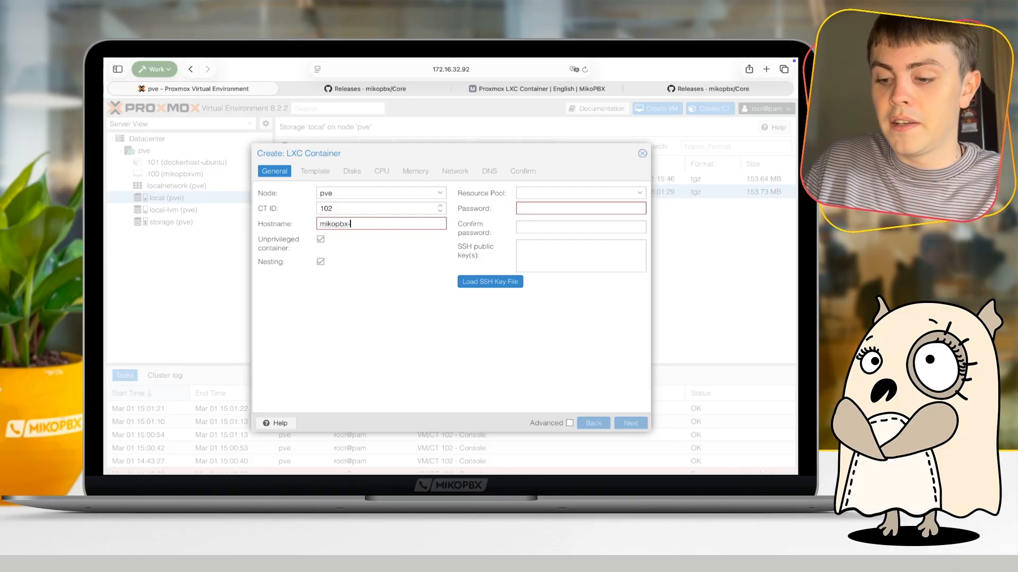
type("lxc")
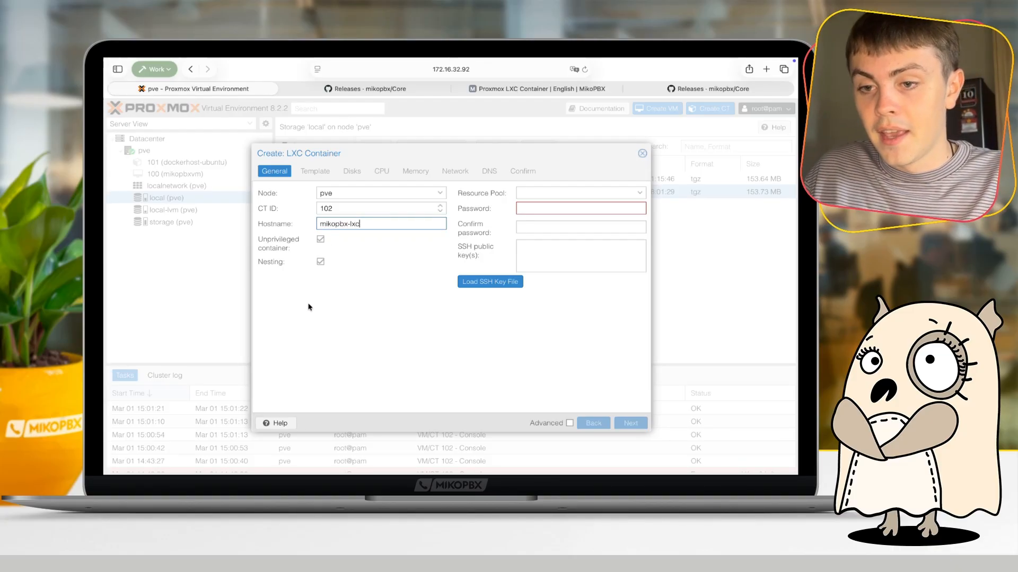
left_click(304, 320)
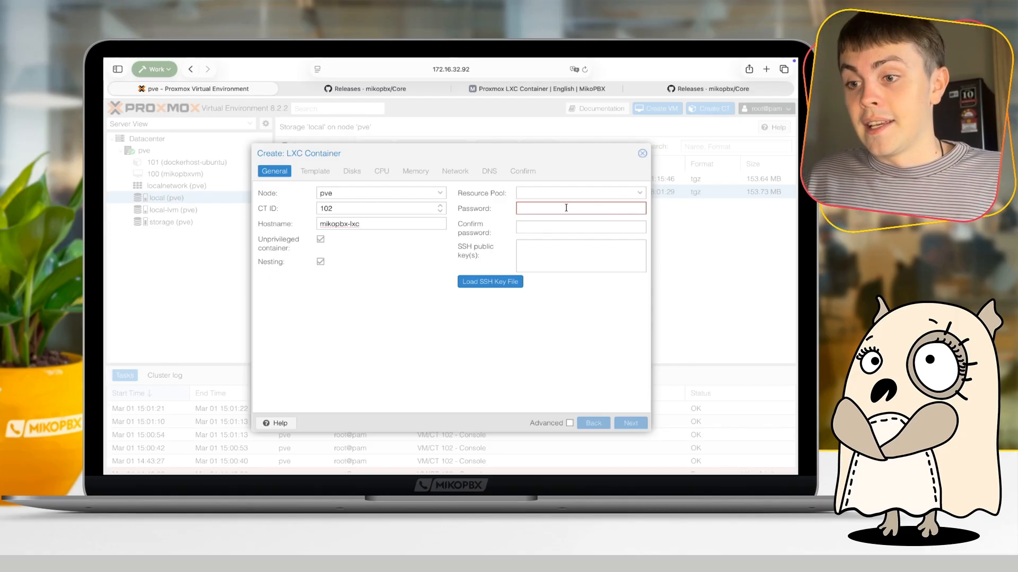
- Check the available resource pools for the new container and leave the pool unset
left_click(546, 205)
left_click(543, 193)
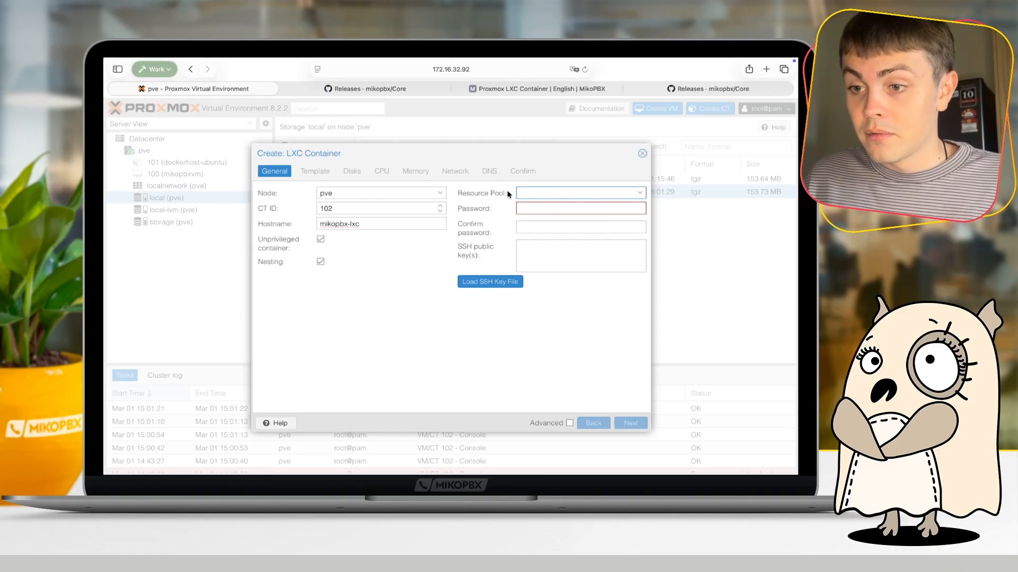
left_click(486, 193)
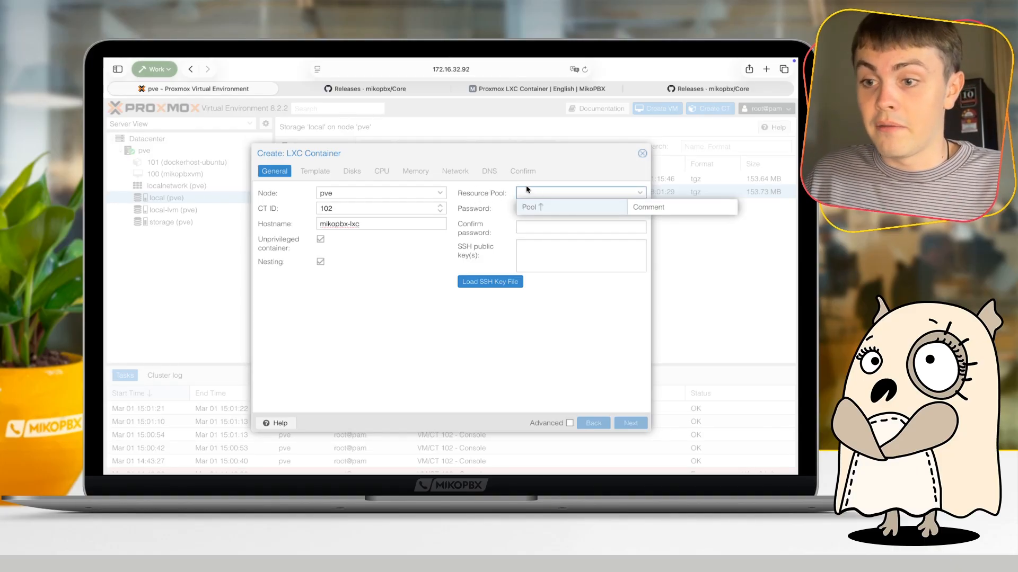
left_click(451, 196)
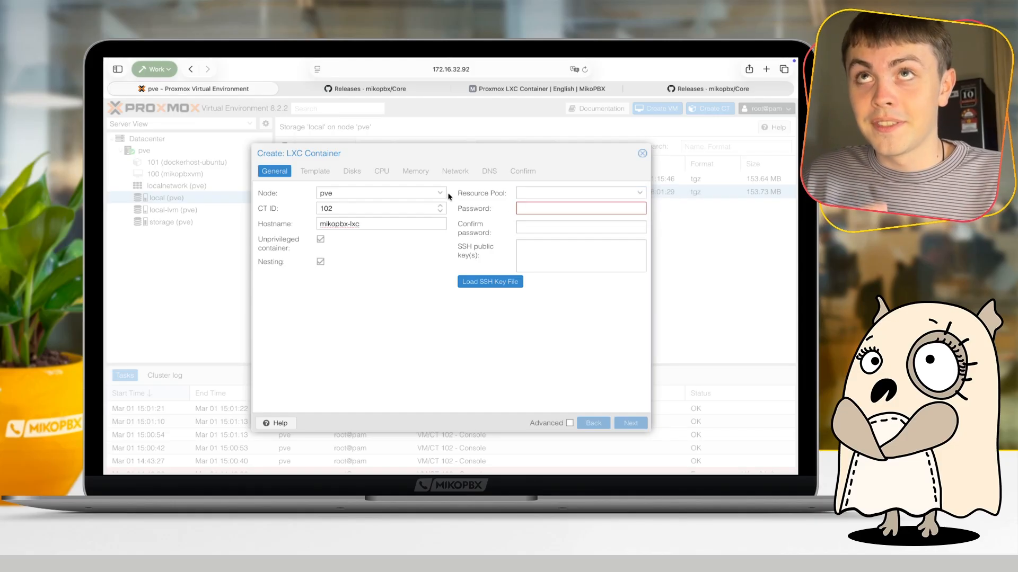
- Enter the container's root password and repeat it in the password confirmation
left_click(519, 208)
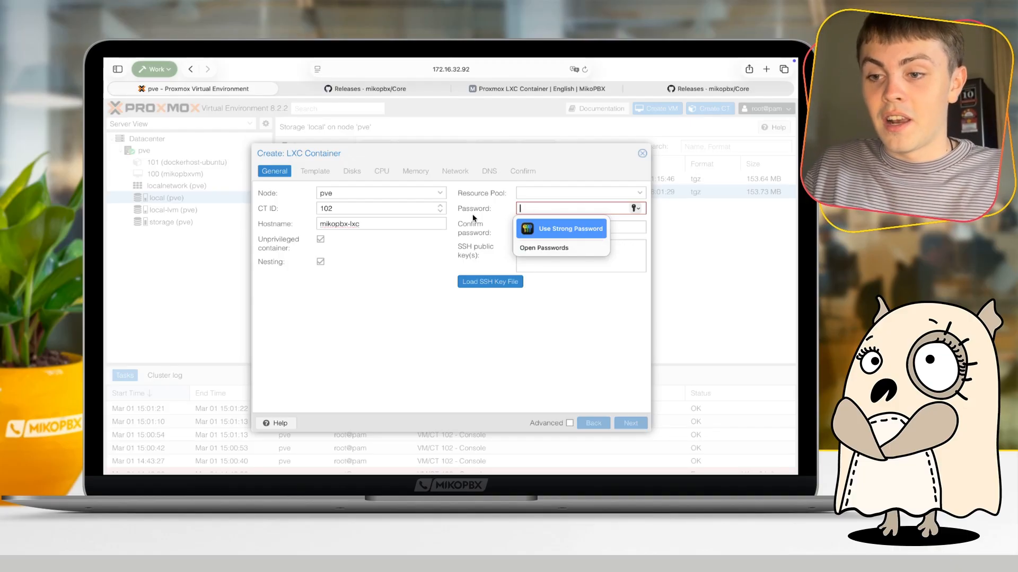
type("**********")
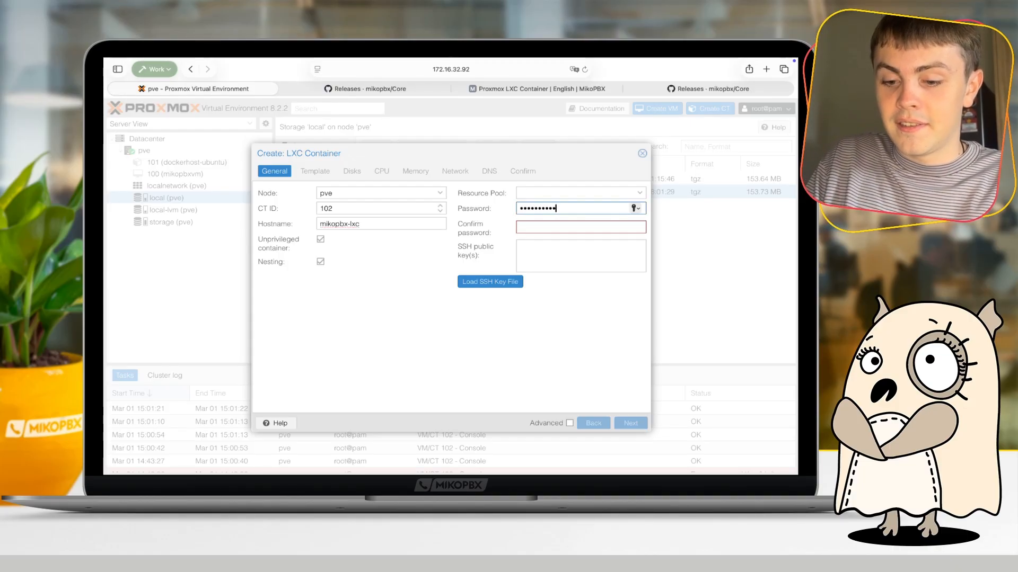
type("*****")
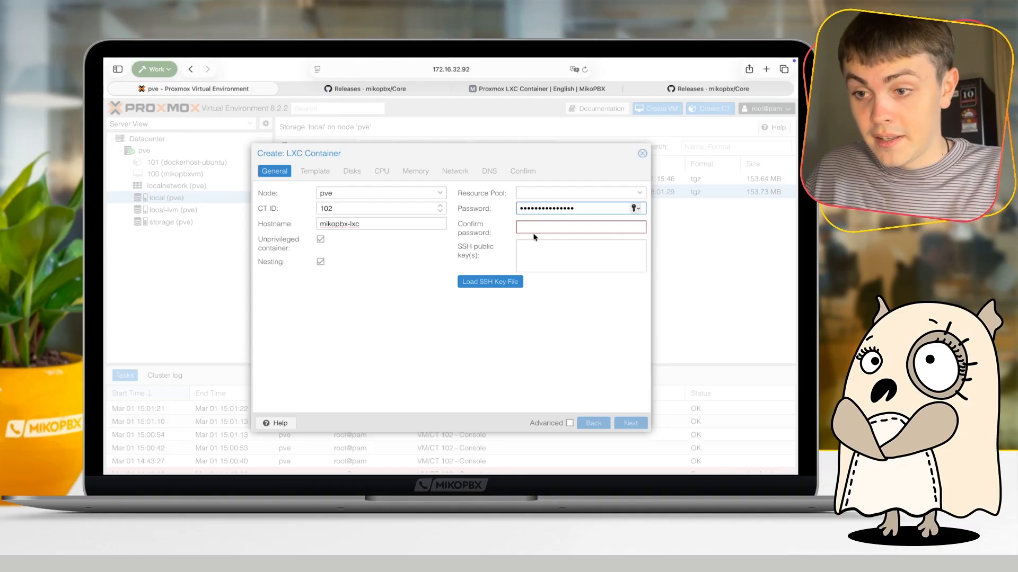
left_click(535, 230)
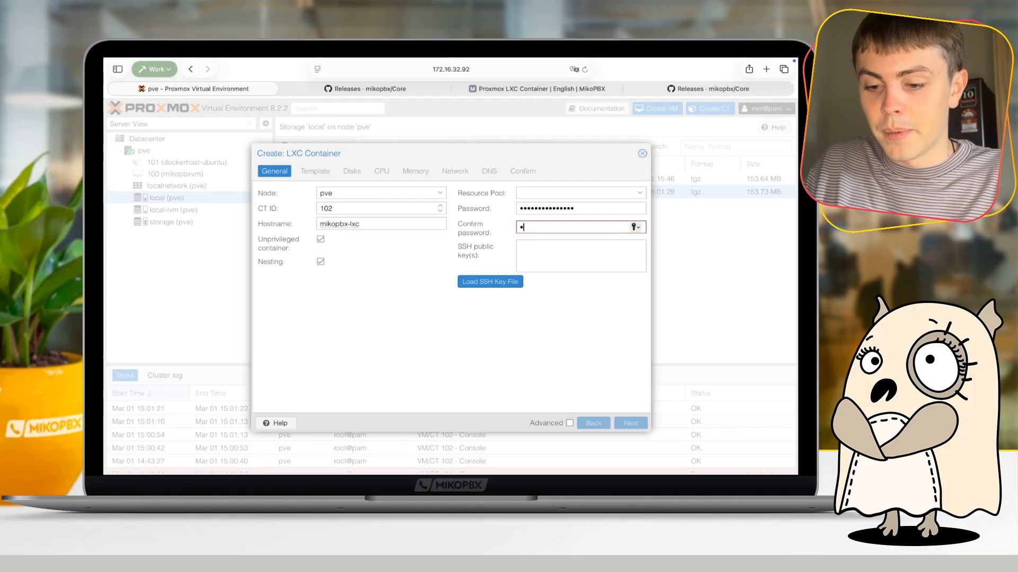
type("•••••••••••••••")
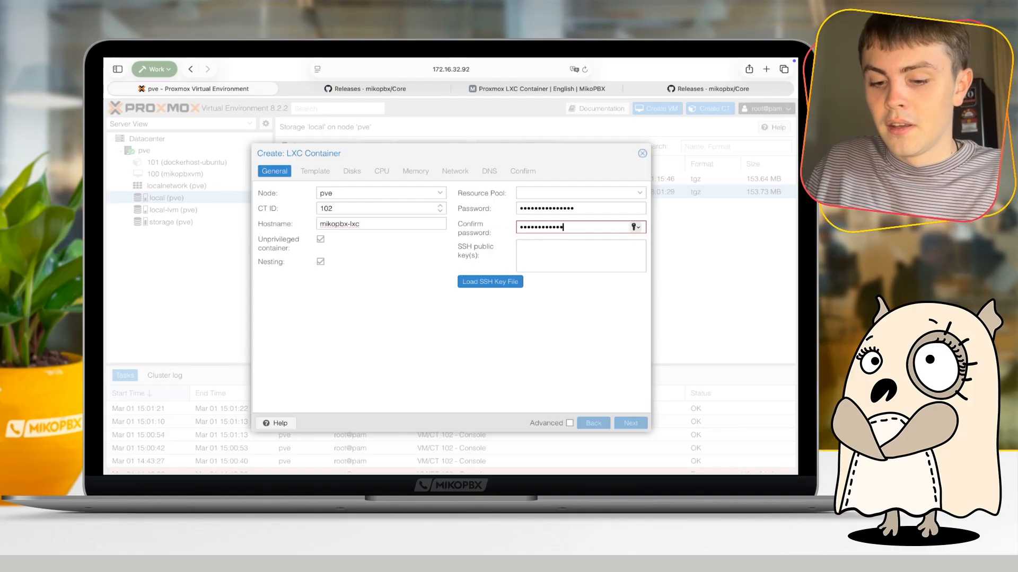
left_click(545, 297)
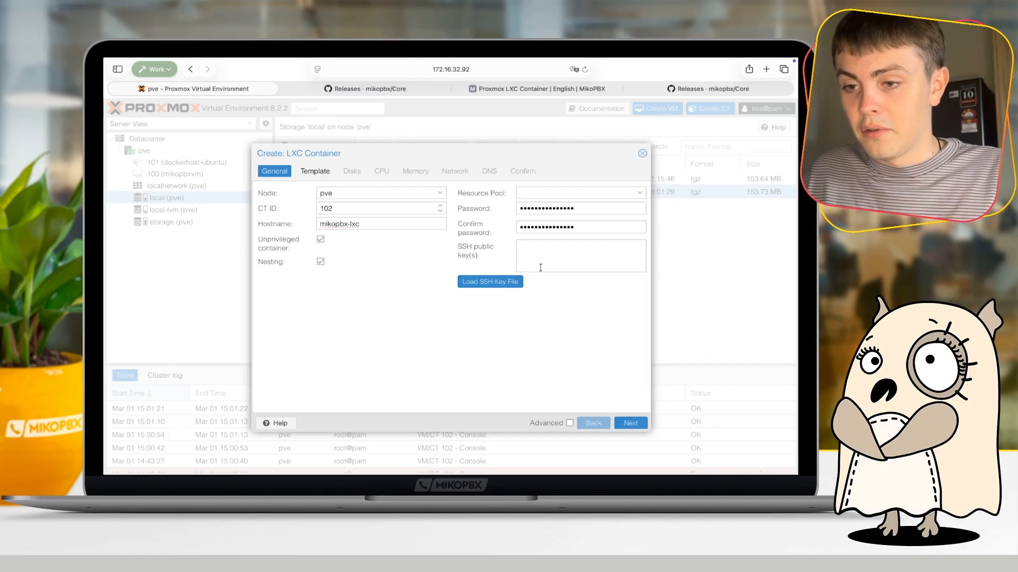
- Switch to Terminal, output the id_ed25519.pub file with cat, and copy the SSH public key without its trailing comment
left_click(476, 251)
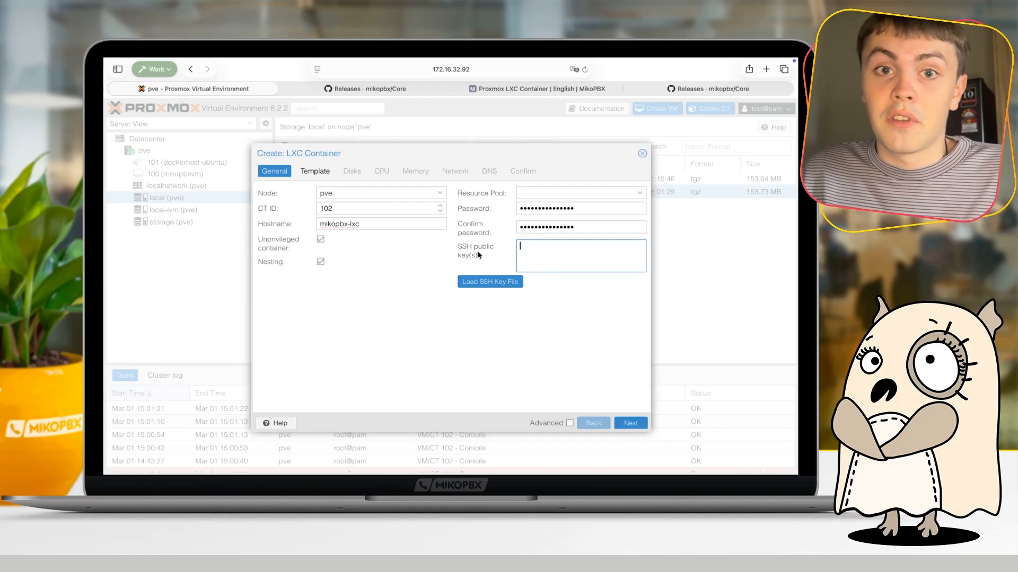
key("ctrl+Left")
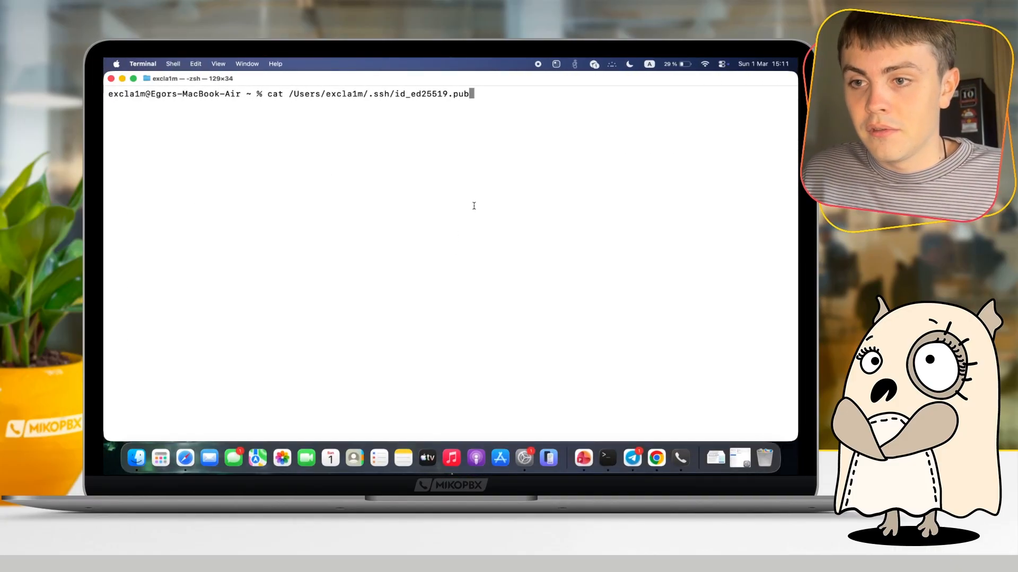
key("Return")
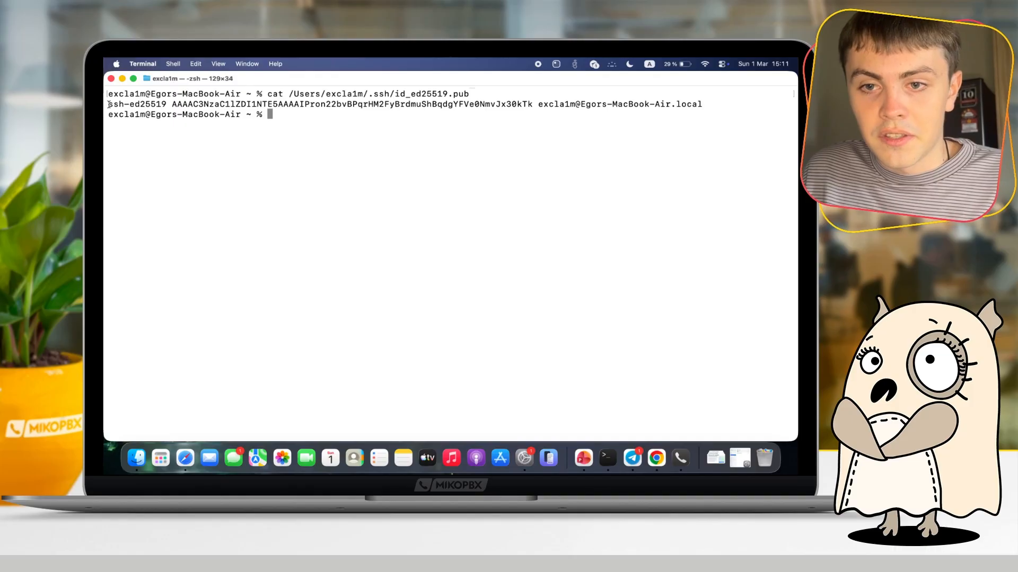
left_click_drag(107, 105, 533, 106)
right_click(527, 105)
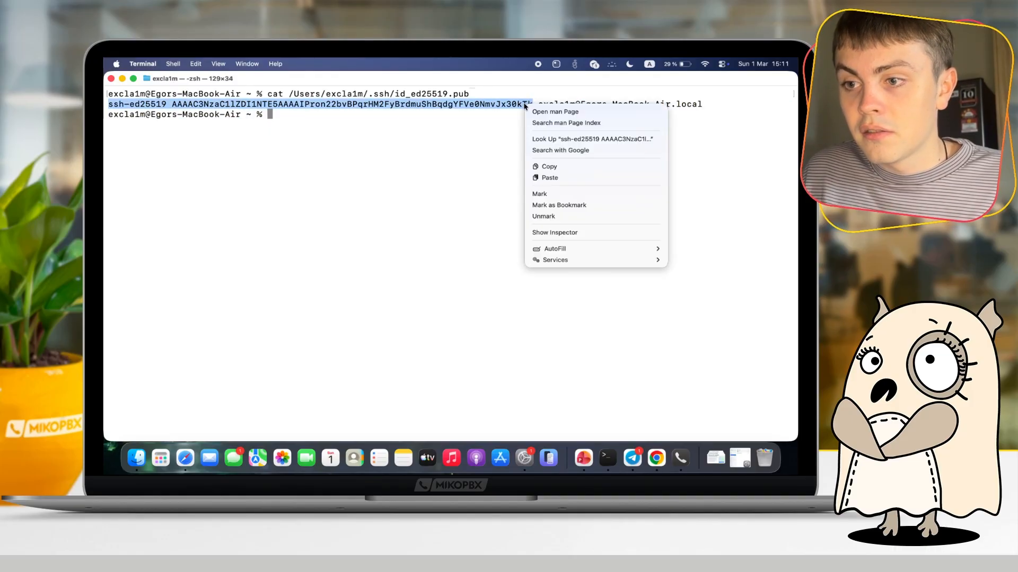
left_click(559, 166)
- Return to Proxmox, paste the copied key as the container's SSH public key, and proceed to the template settings
key("ctrl+Right")
left_click(539, 241)
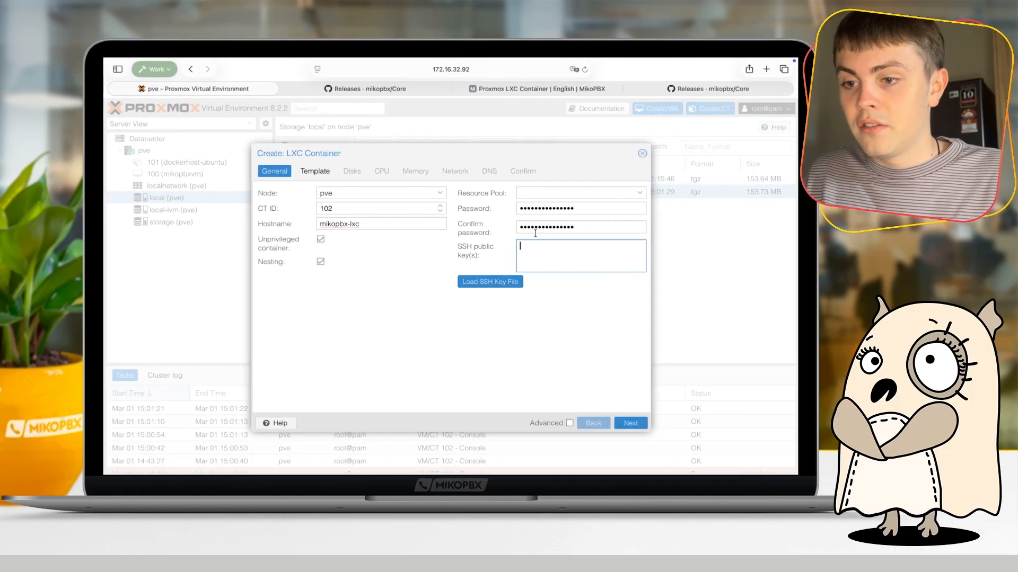
key("super+v")
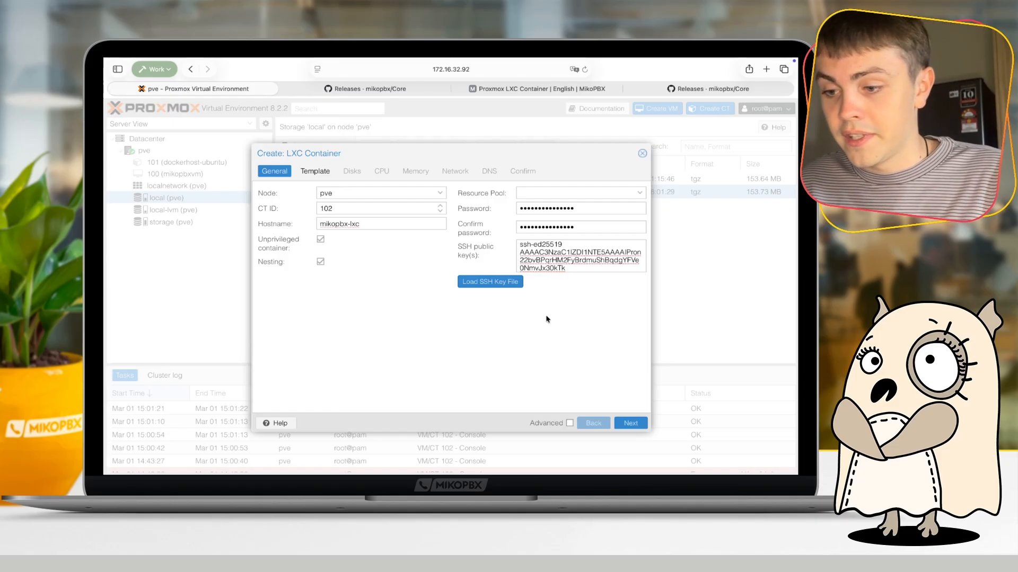
left_click(631, 423)
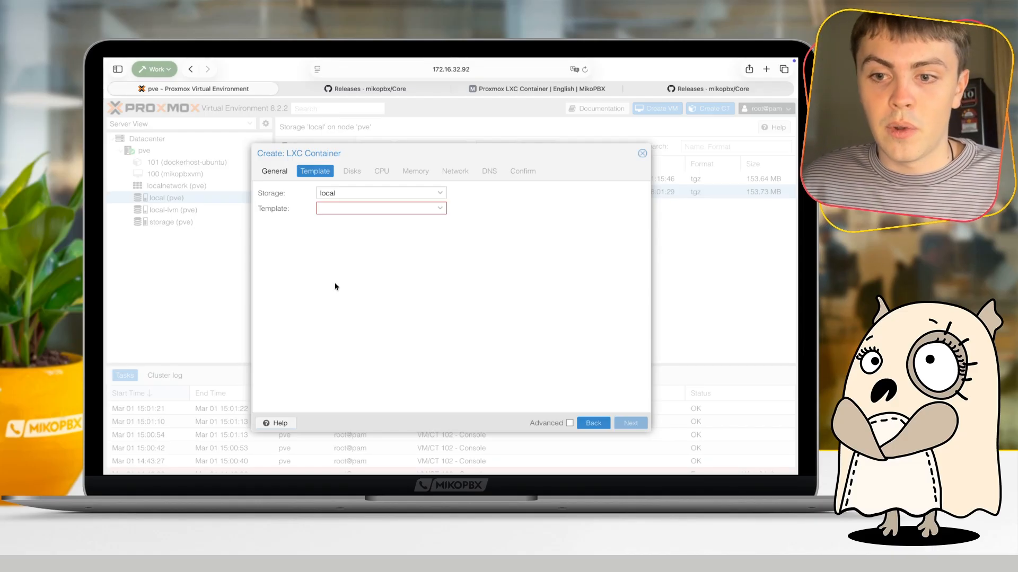
- Select mikopbx-2025.1.211-dev-x86_64-lxc.tar.gz from local storage as the container template and proceed to the disk settings
left_click(424, 207)
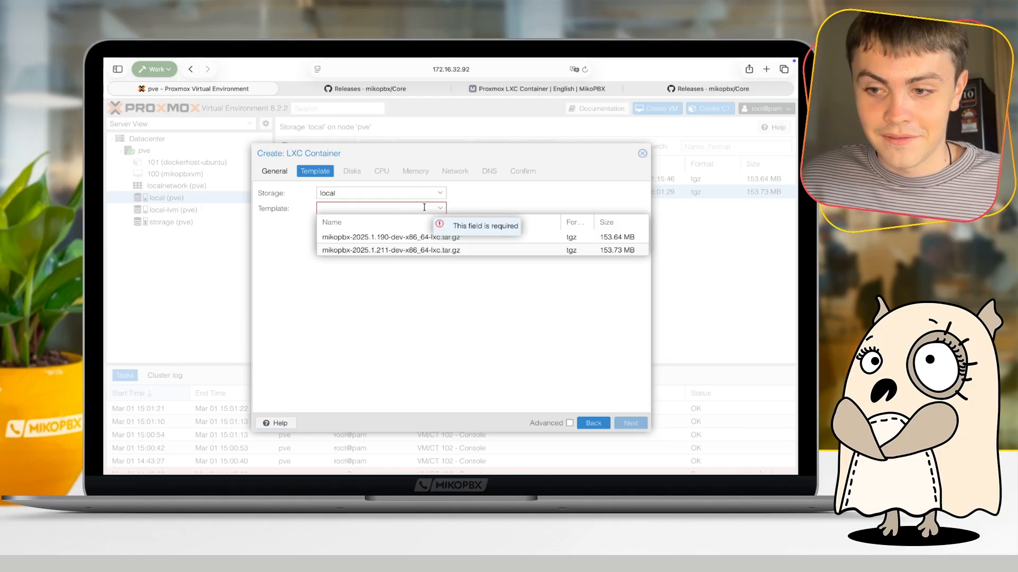
left_click(411, 250)
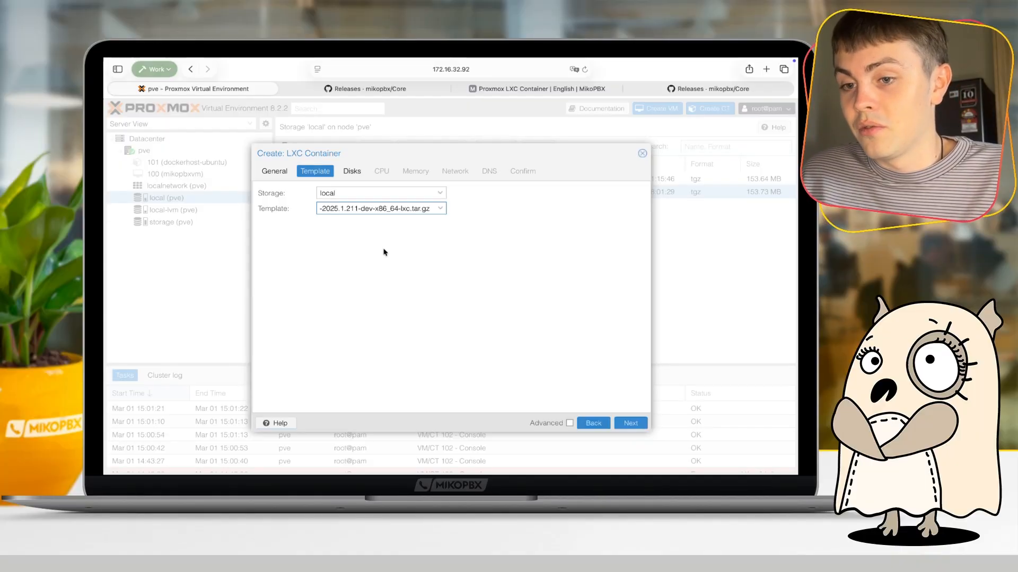
left_click(440, 209)
left_click(468, 204)
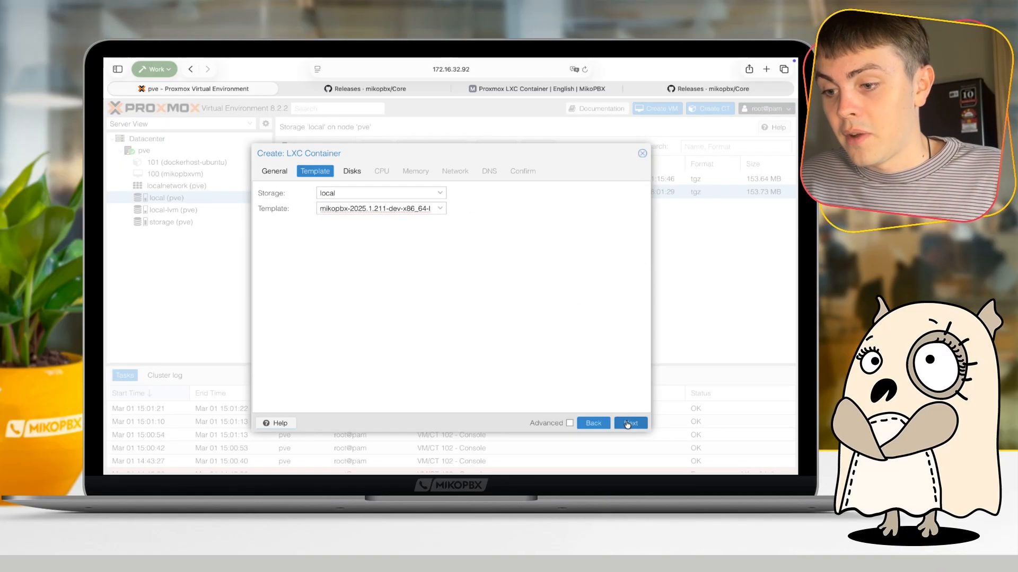
left_click(629, 424)
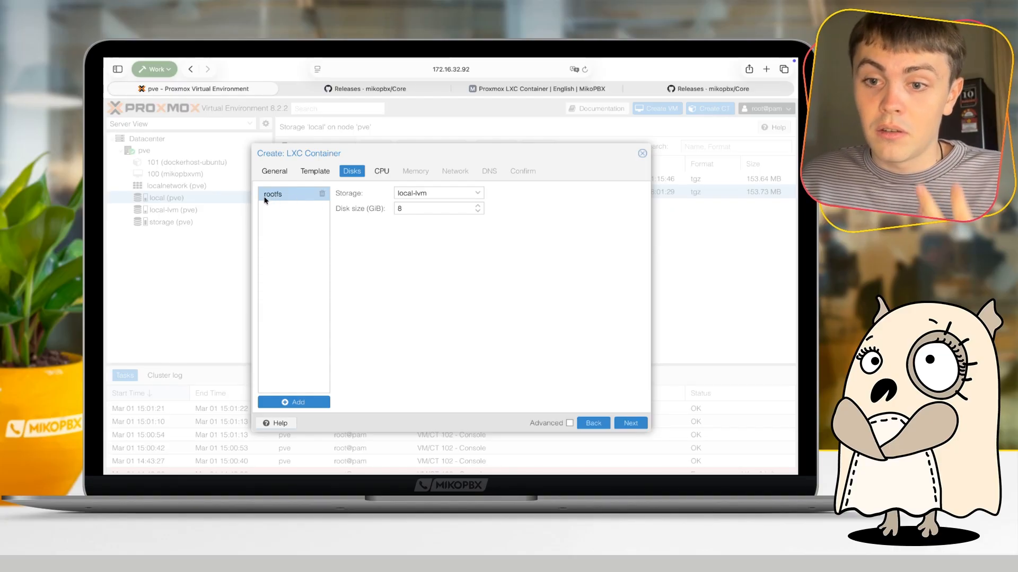
- Set the rootfs disk size to 1 GiB
left_click(439, 213)
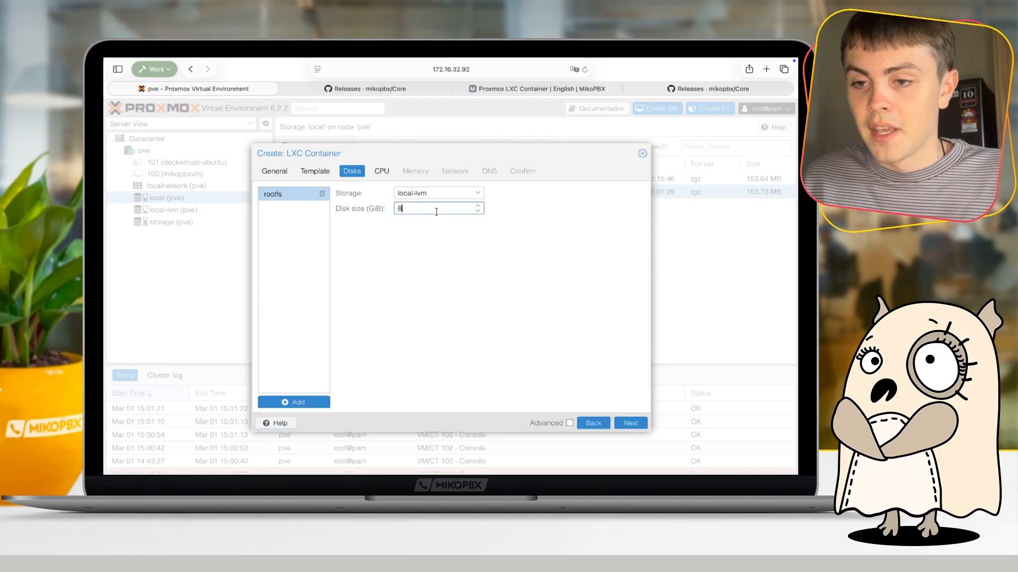
key("BackSpace")
type("1")
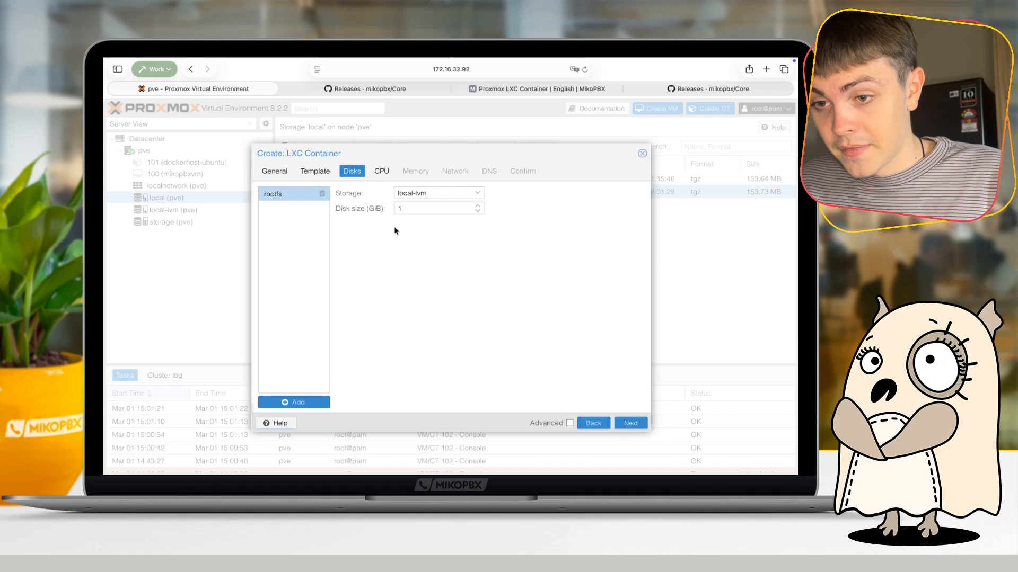
- Add a mount point to the container and set its disk size to 50 GiB
left_click(311, 403)
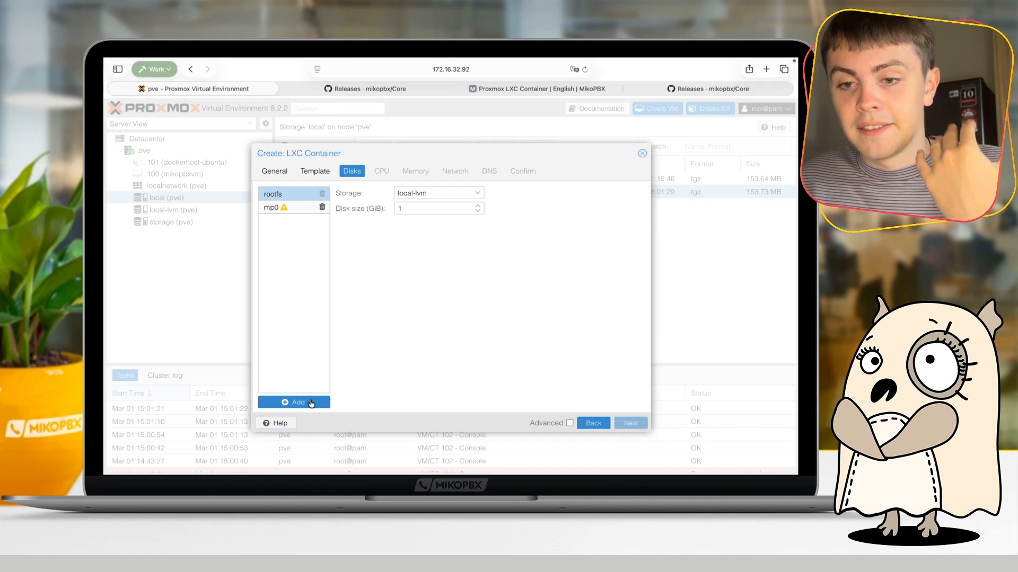
left_click(292, 208)
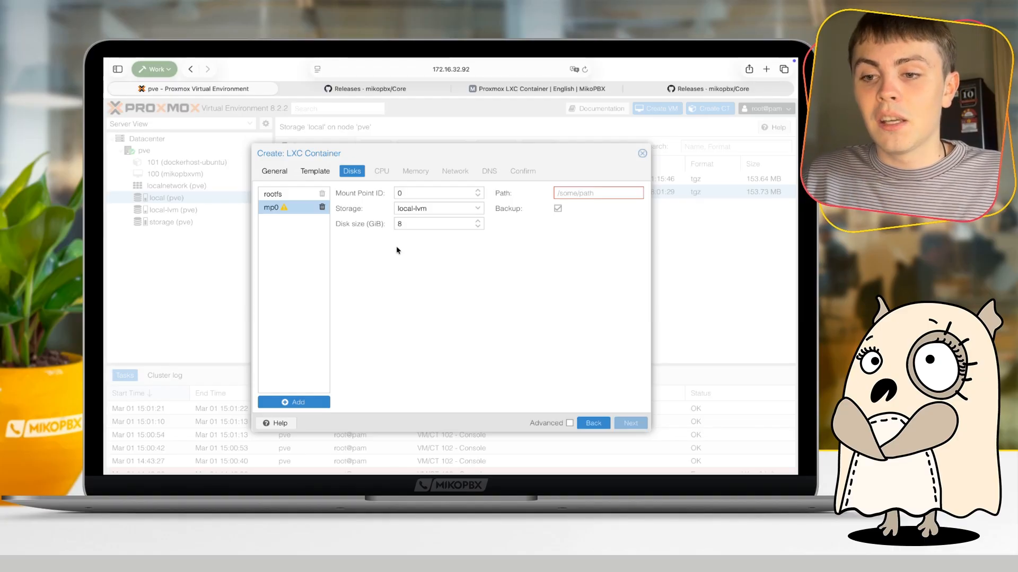
double_click(400, 224)
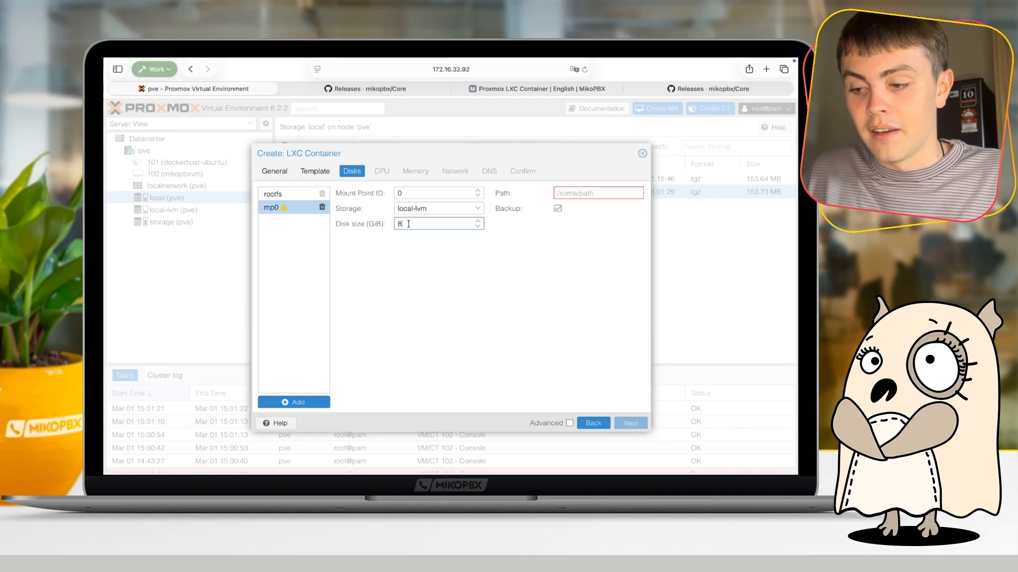
type("50")
left_click(415, 268)
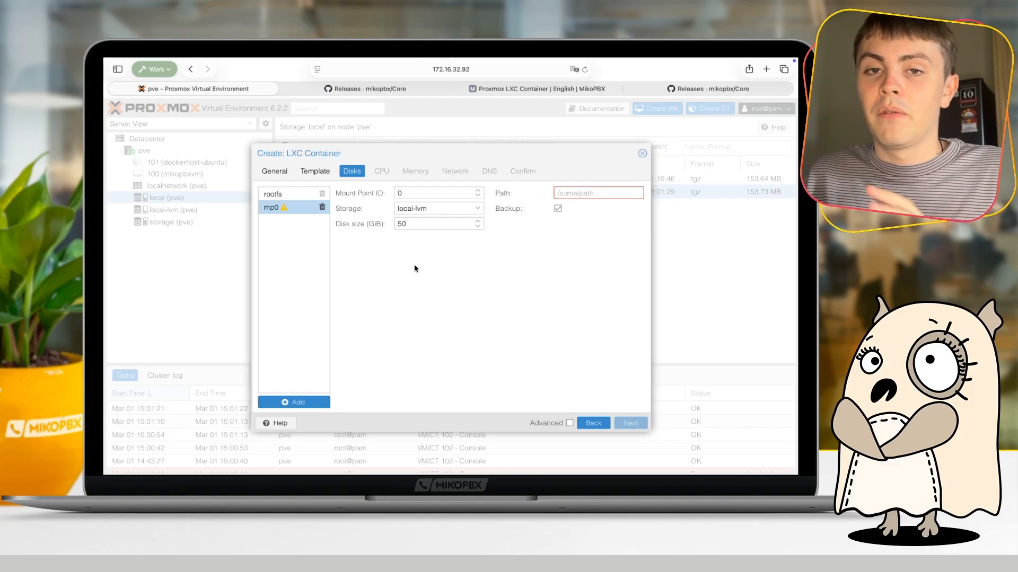
- Change the mp0 mount point's disk size to 2 GiB and set its path to /storage
left_click(419, 227)
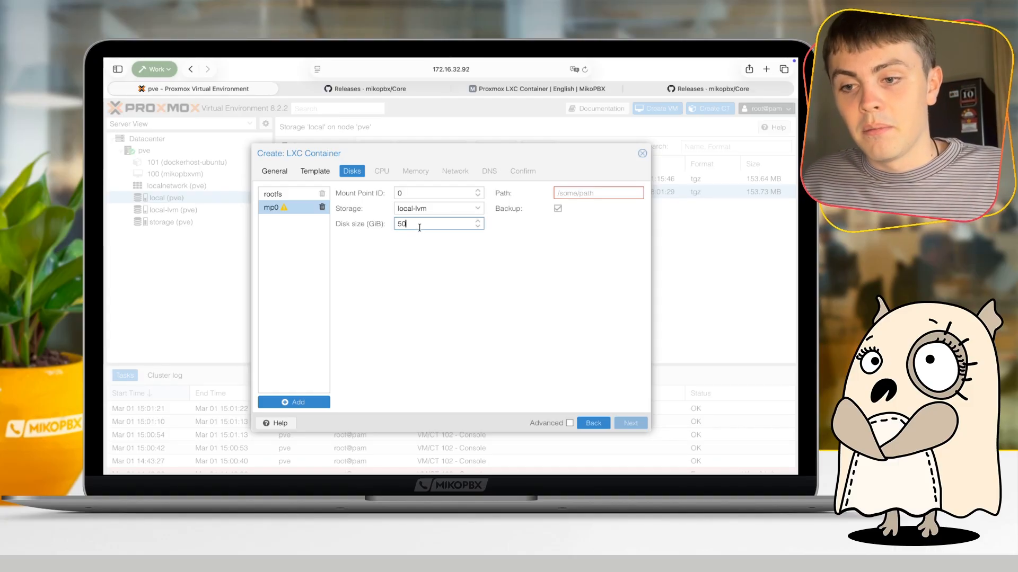
key("BackSpace")
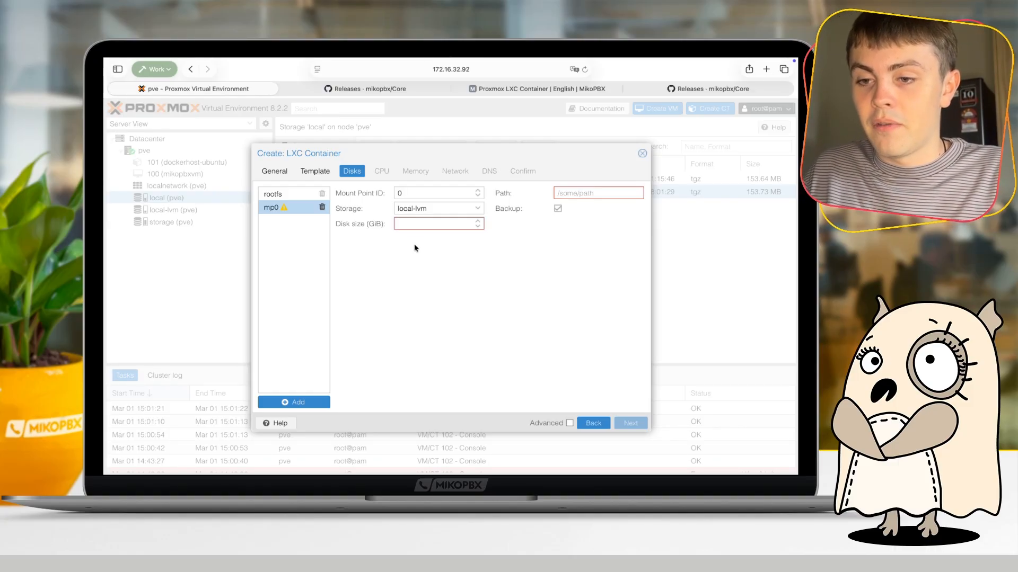
type("2")
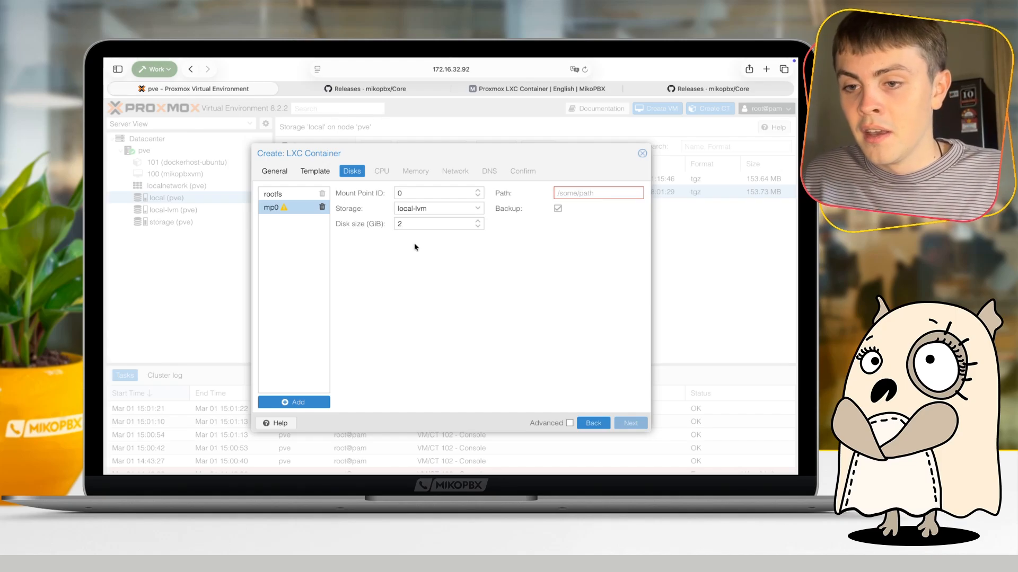
left_click(613, 196)
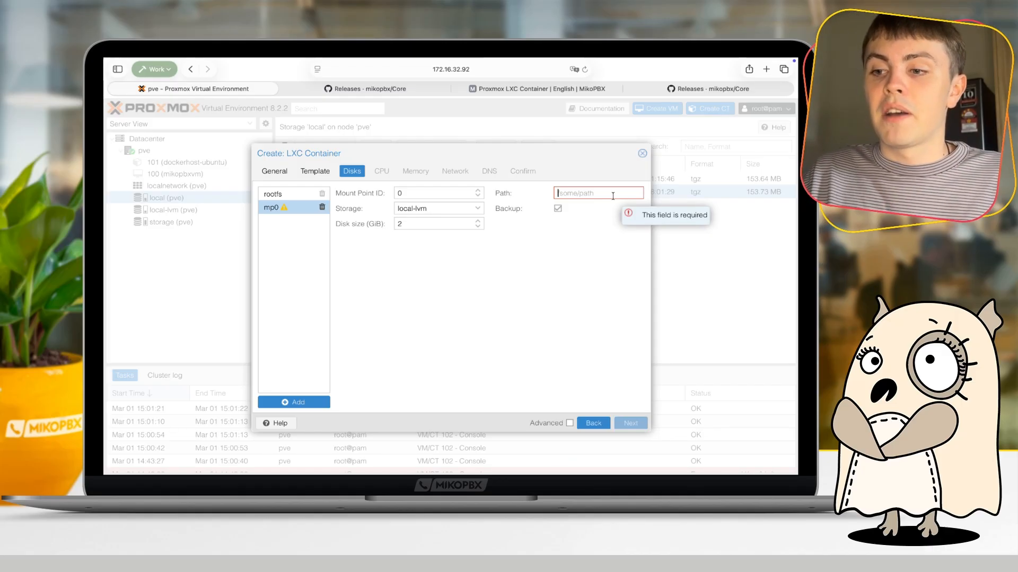
type("/storage")
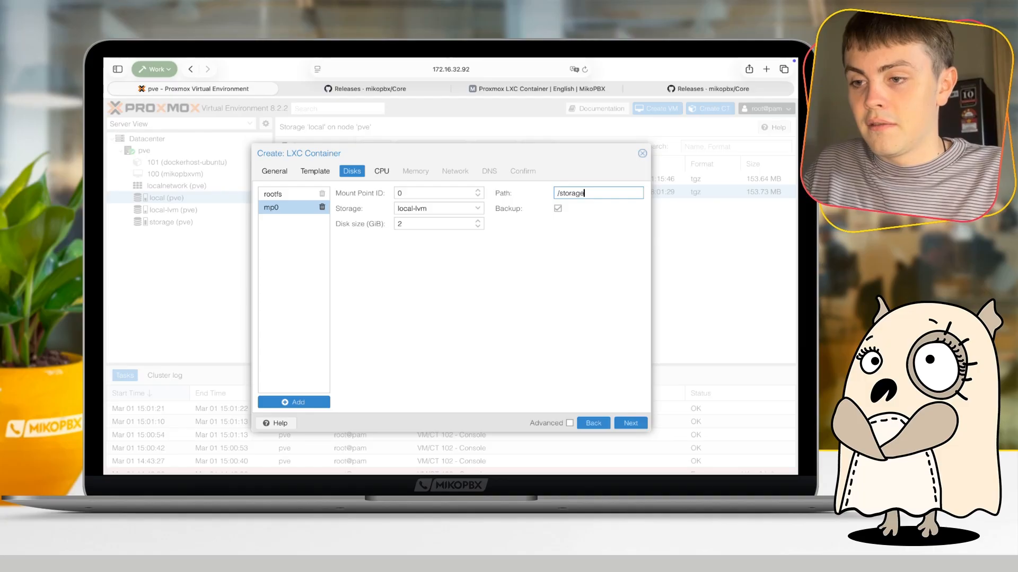
left_click(519, 324)
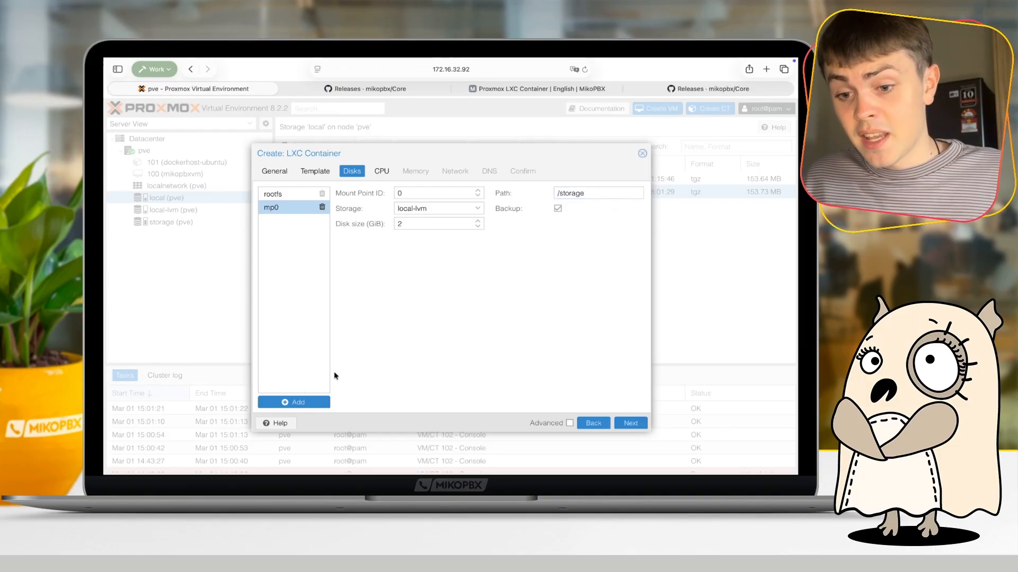
- Add a second mount point, mp1, to the container and set its disk size to 0.5 GiB
left_click(299, 402)
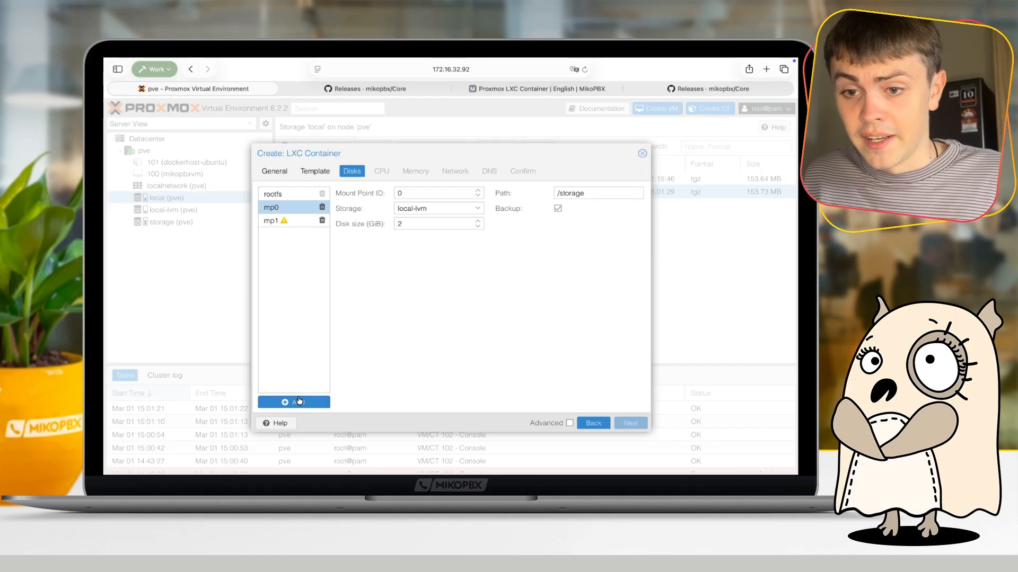
left_click(295, 222)
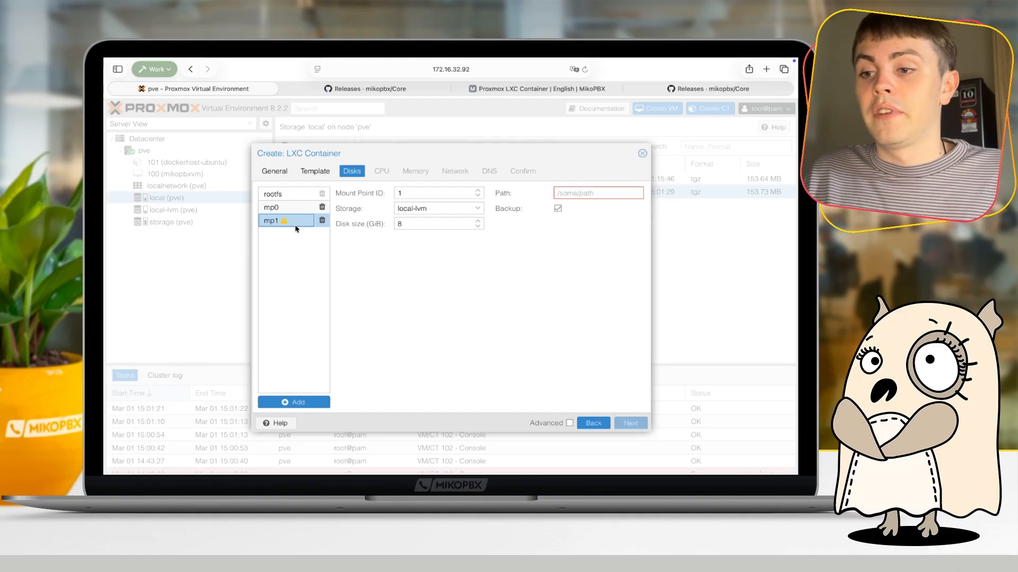
left_click(423, 224)
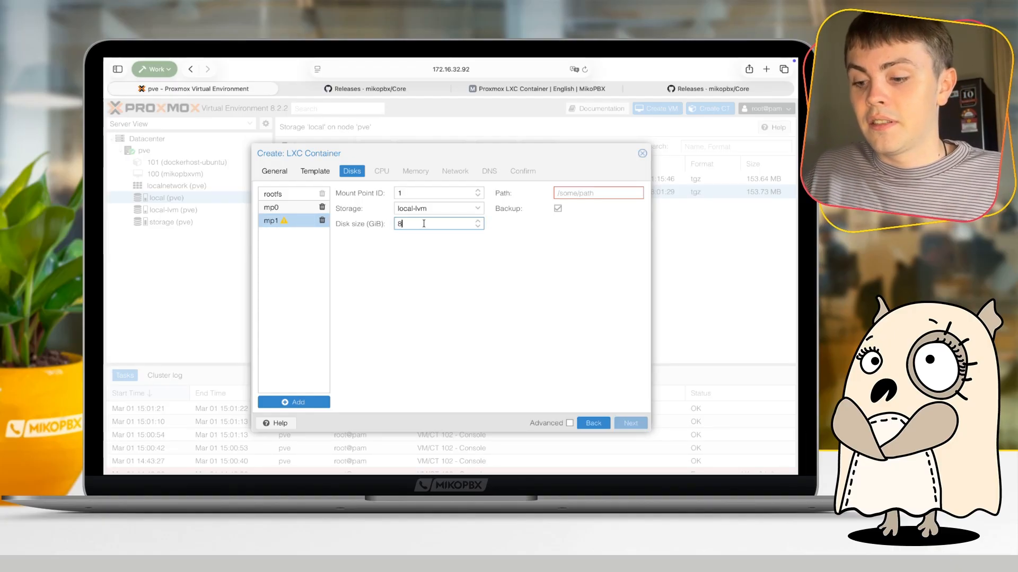
key("BackSpace")
type("0.5")
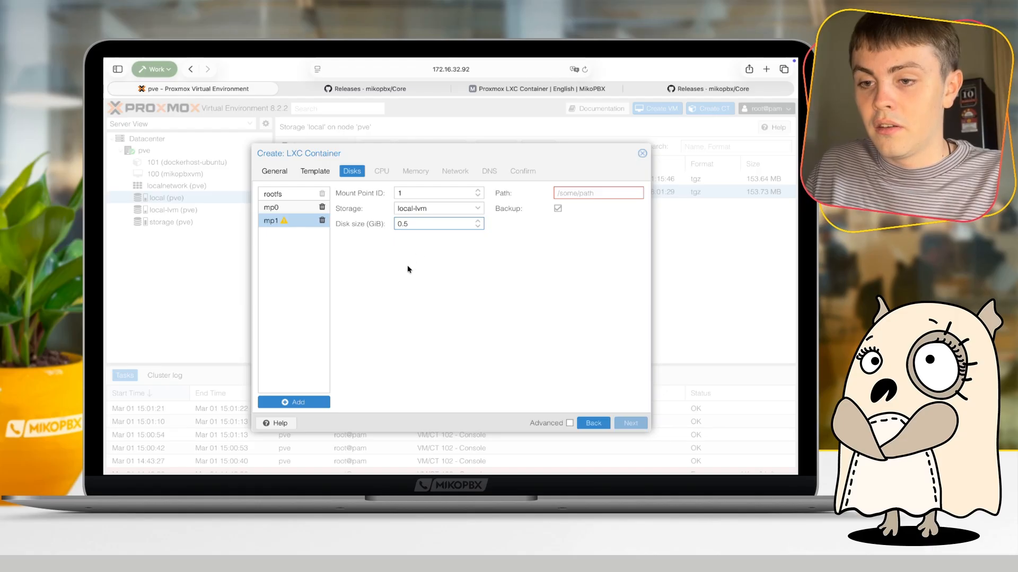
left_click(408, 267)
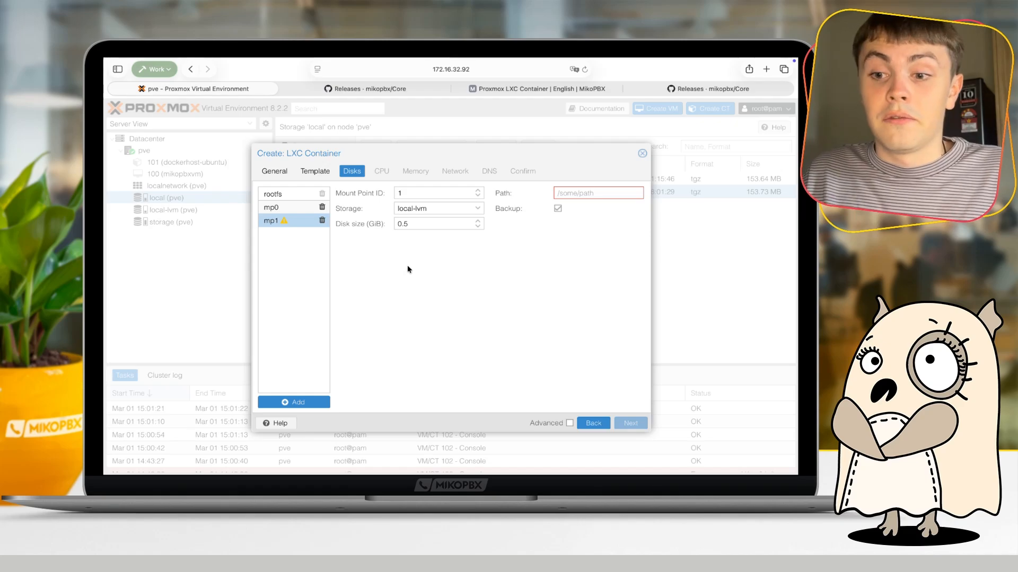
- Set the mp1 mount point's path to /cf and proceed to the CPU settings
left_click(570, 192)
type("/c")
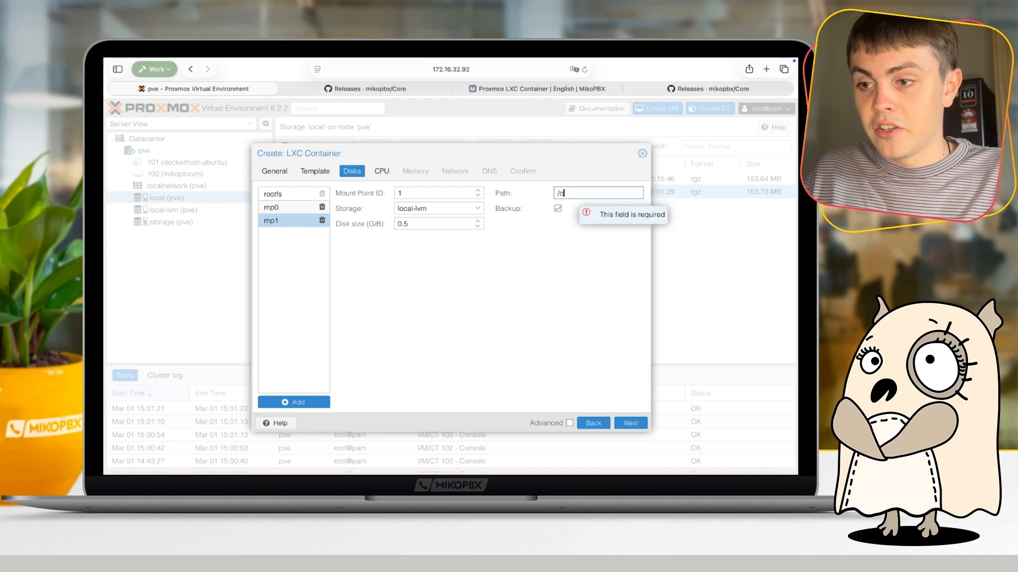
type("f")
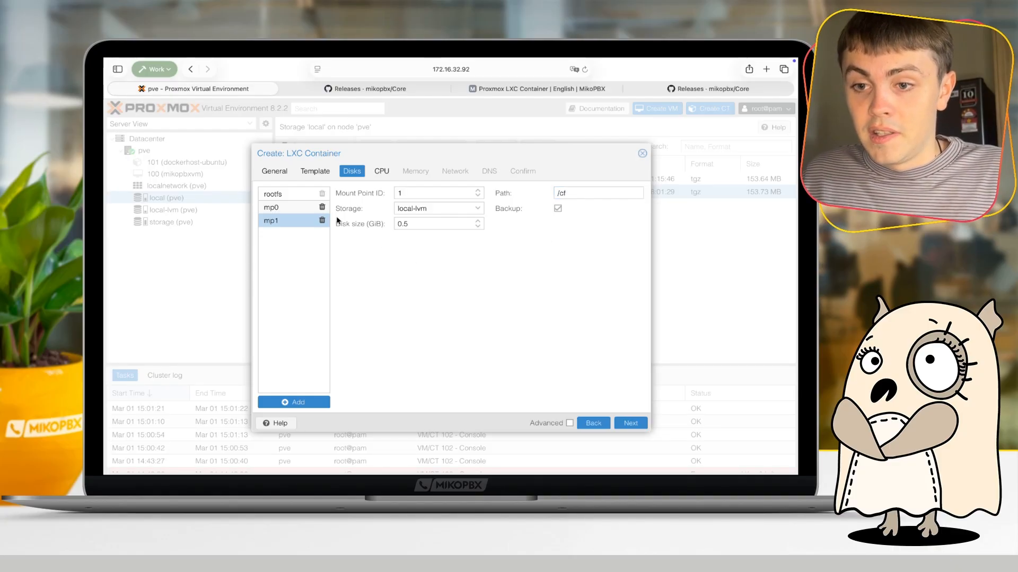
left_click(629, 424)
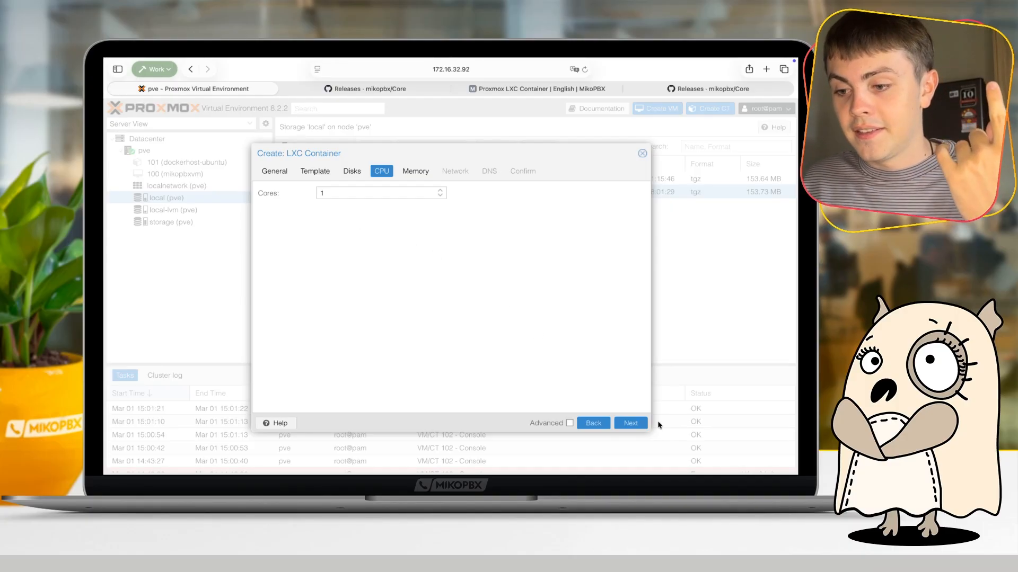
- Accept 1 CPU core, set the container's memory to 1024 MiB with 512 MiB swap, and proceed to the network settings
left_click(634, 427)
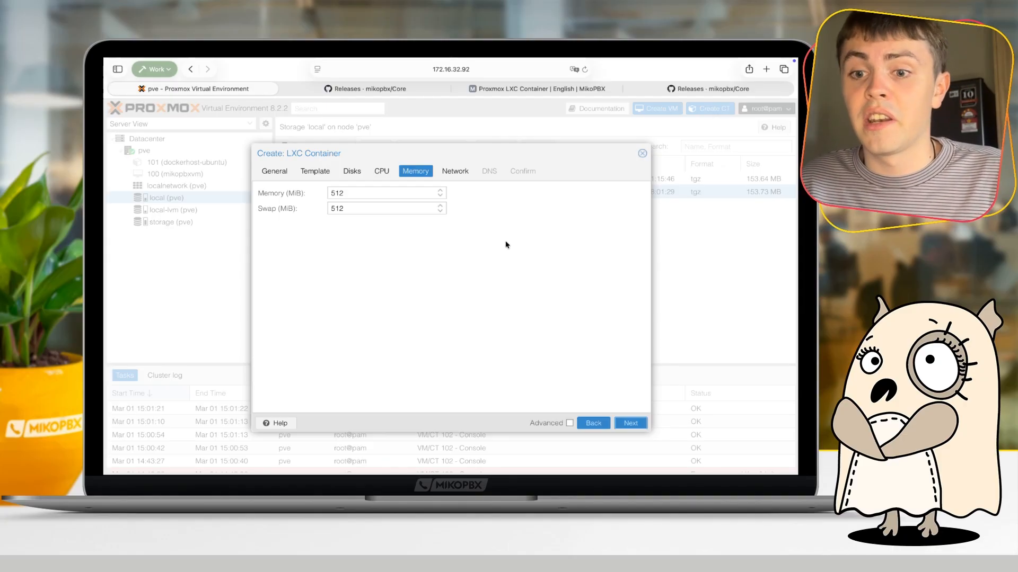
double_click(338, 192)
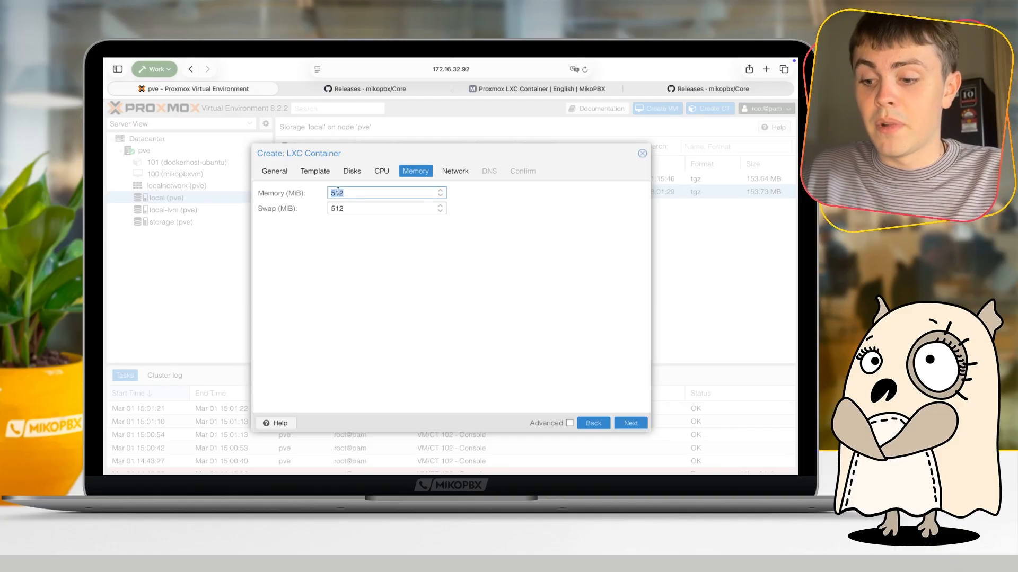
type("1024")
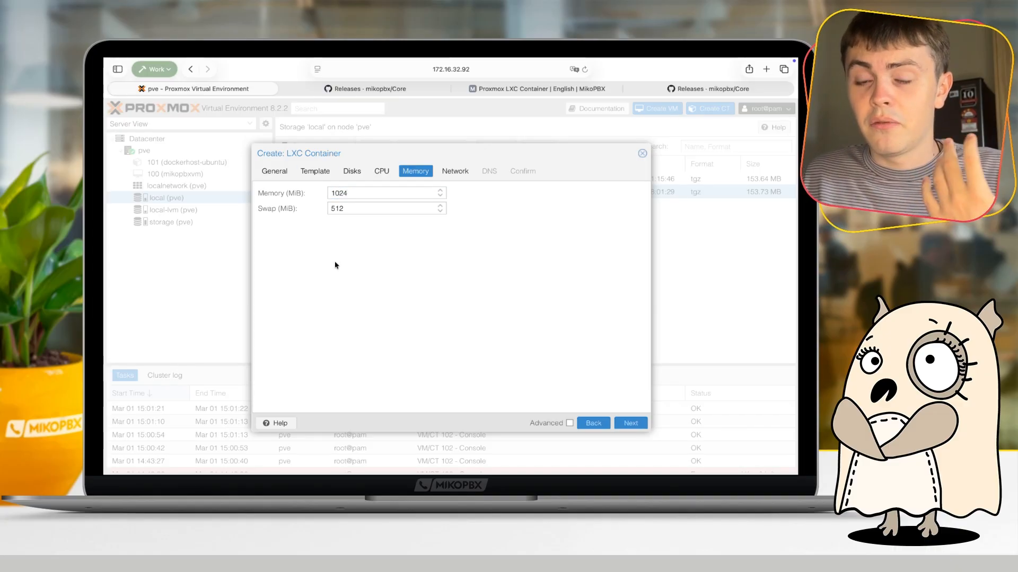
double_click(337, 208)
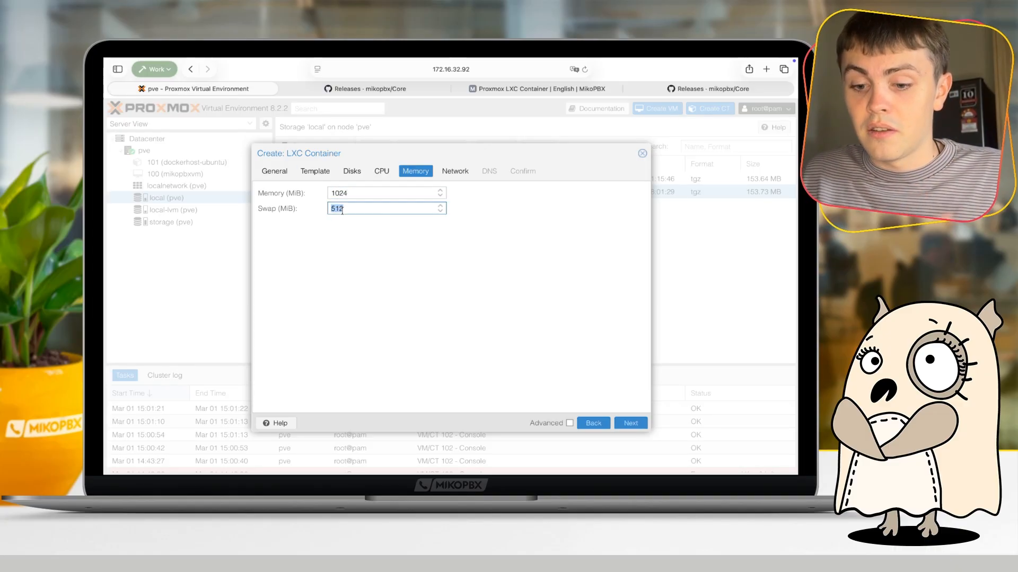
left_click(345, 243)
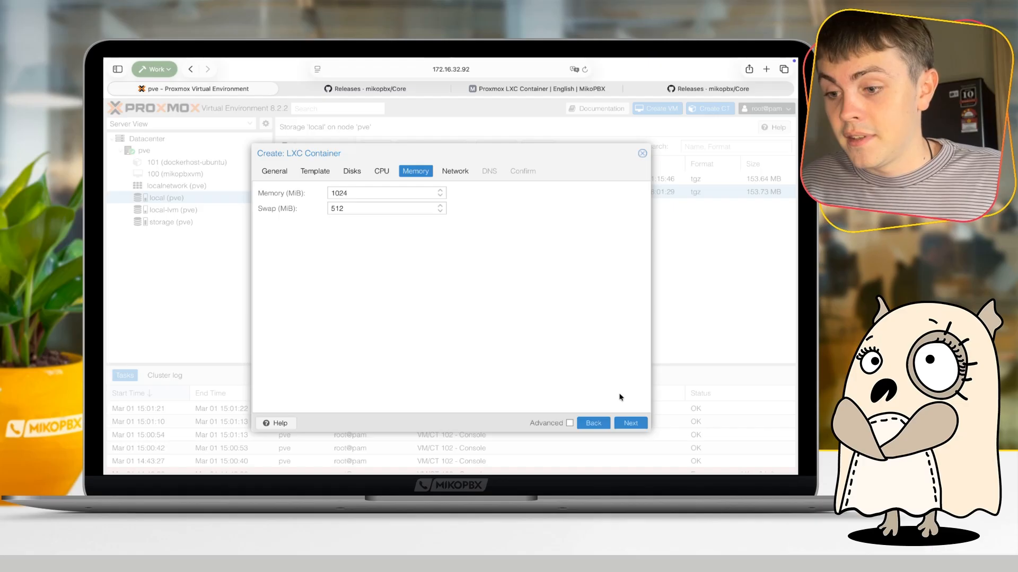
left_click(631, 423)
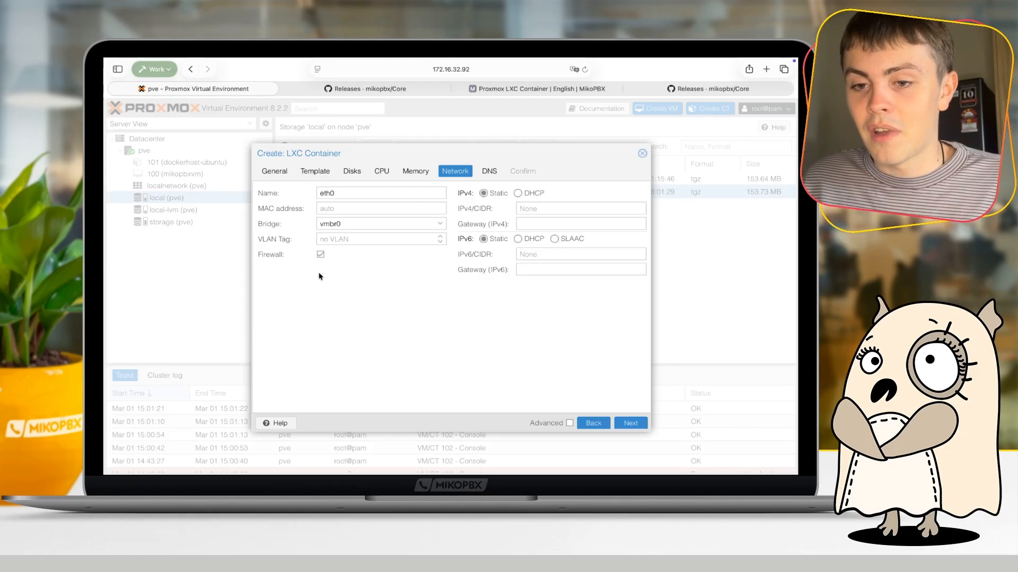
- Disable the firewall on the container's eth0 interface and set both IPv4 and IPv6 to DHCP
left_click(321, 255)
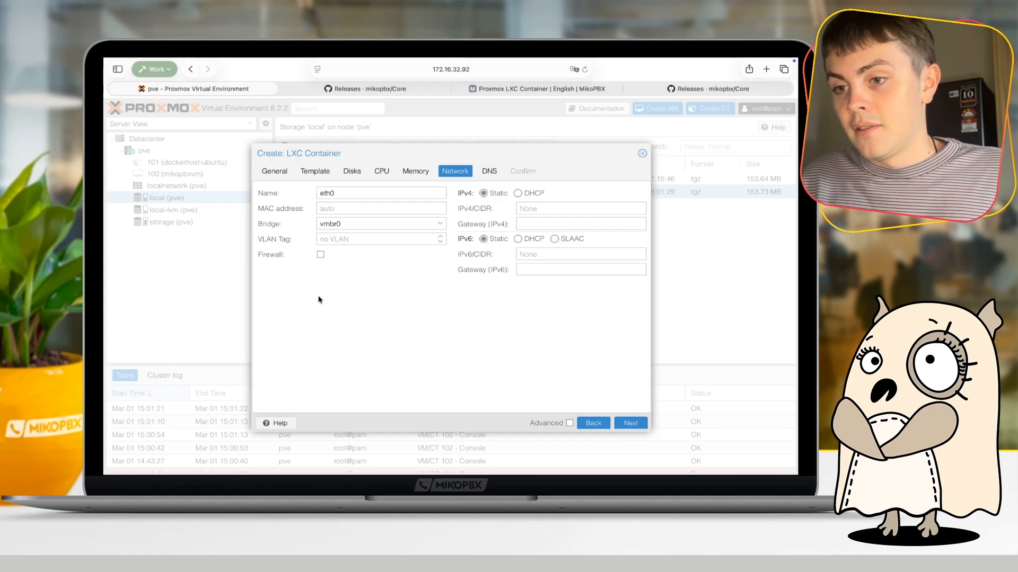
left_click(522, 193)
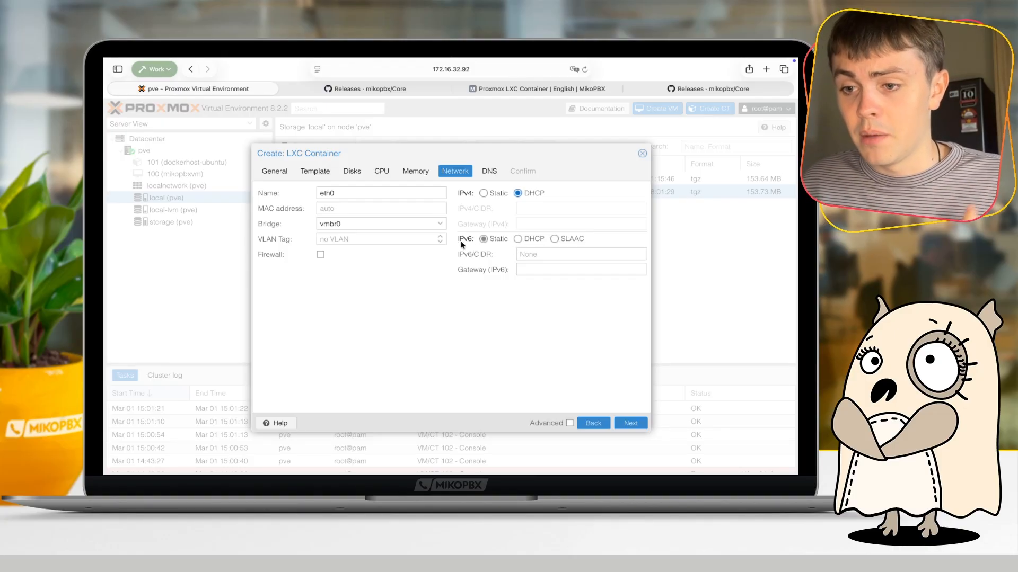
left_click(526, 239)
left_click(487, 240)
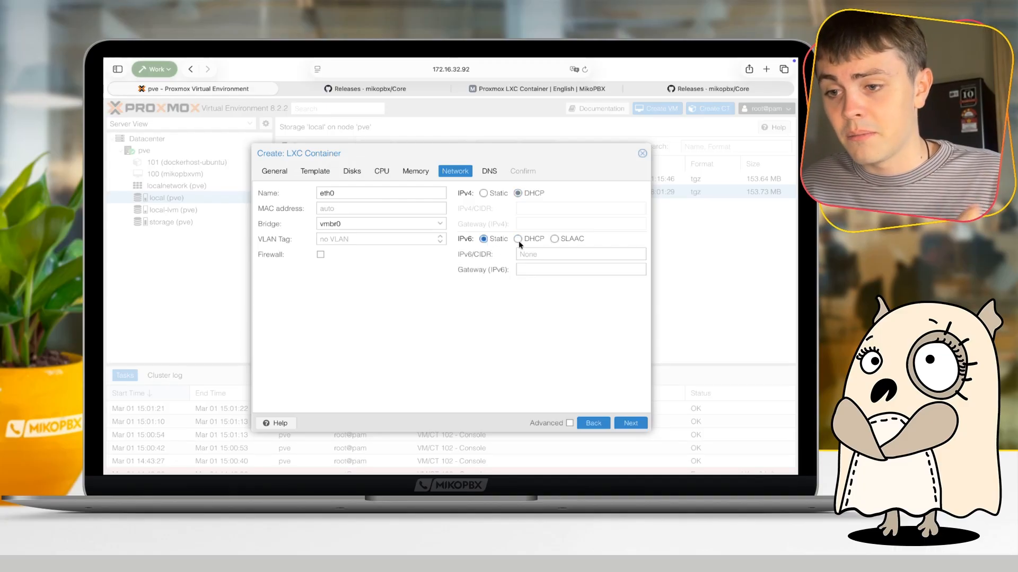
left_click(519, 240)
left_click(497, 240)
left_click(525, 240)
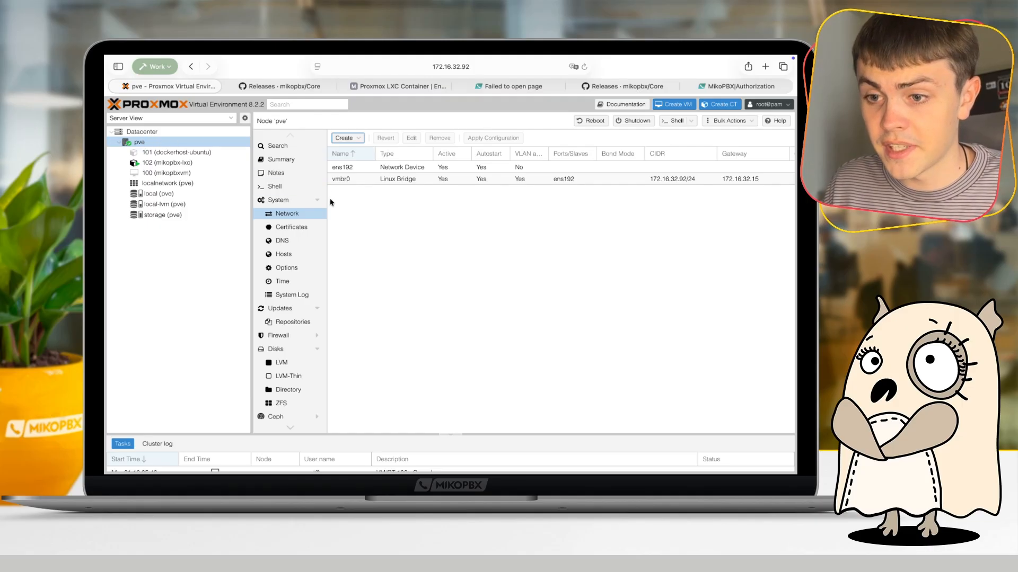
- Start a new VLAN-aware Linux bridge in the pve node's network settings and discard it without creating it
left_click(292, 216)
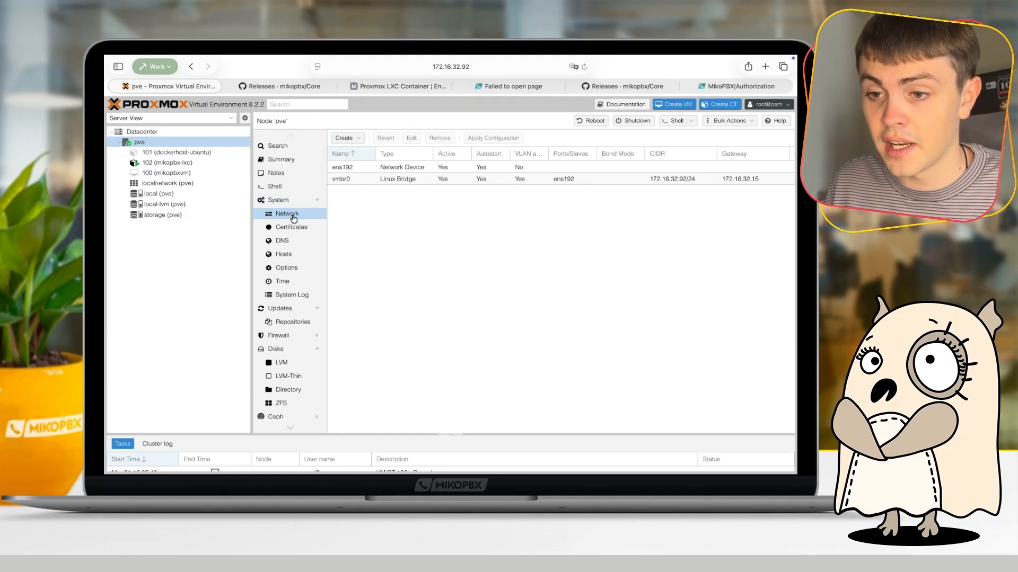
left_click(412, 216)
left_click(345, 139)
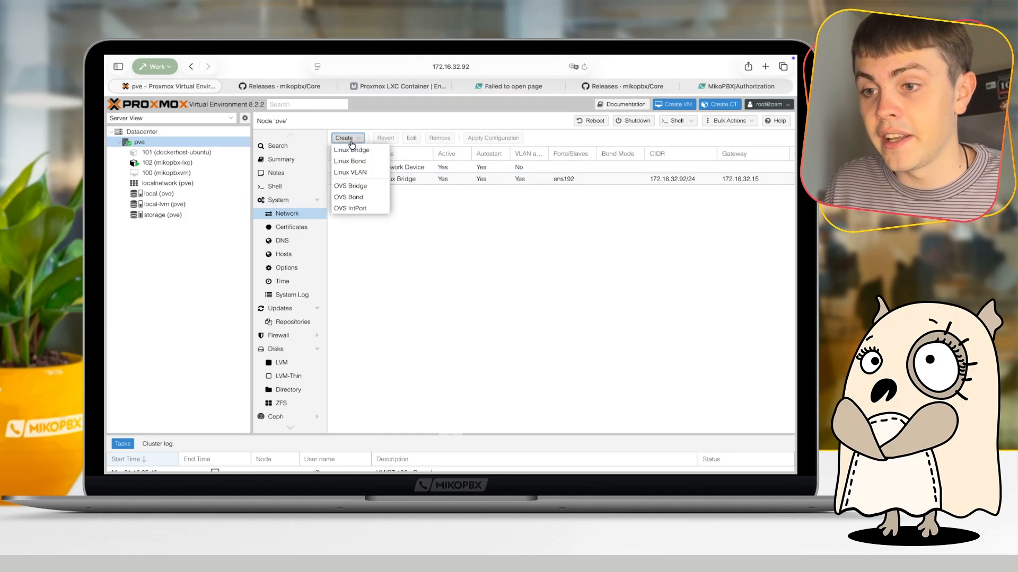
left_click(357, 153)
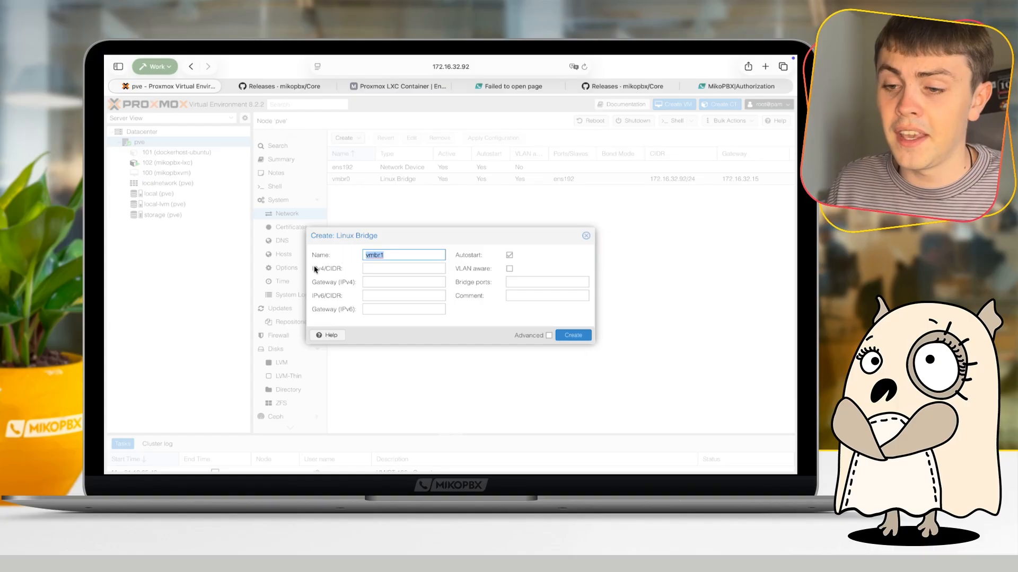
left_click(373, 267)
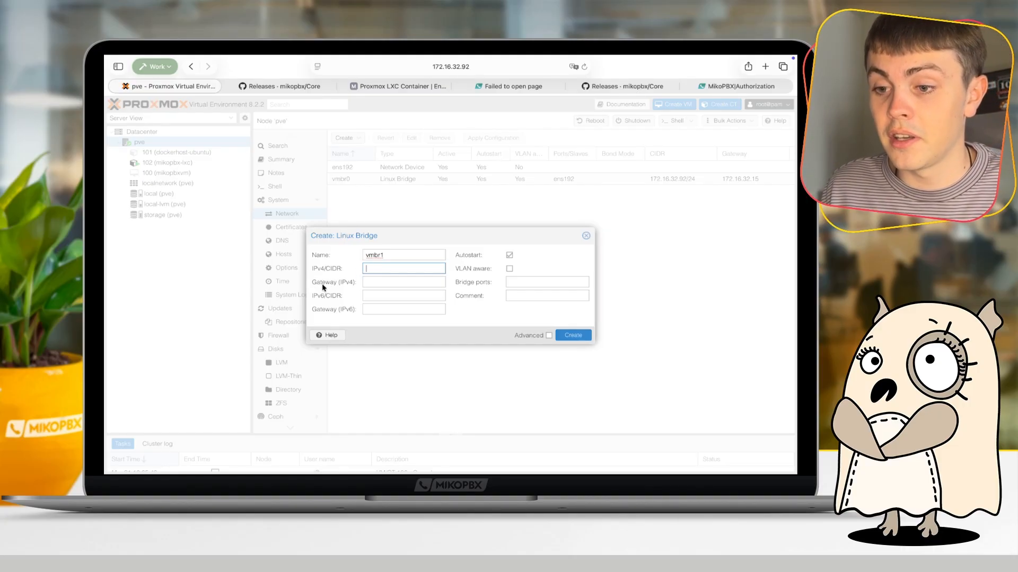
left_click(379, 282)
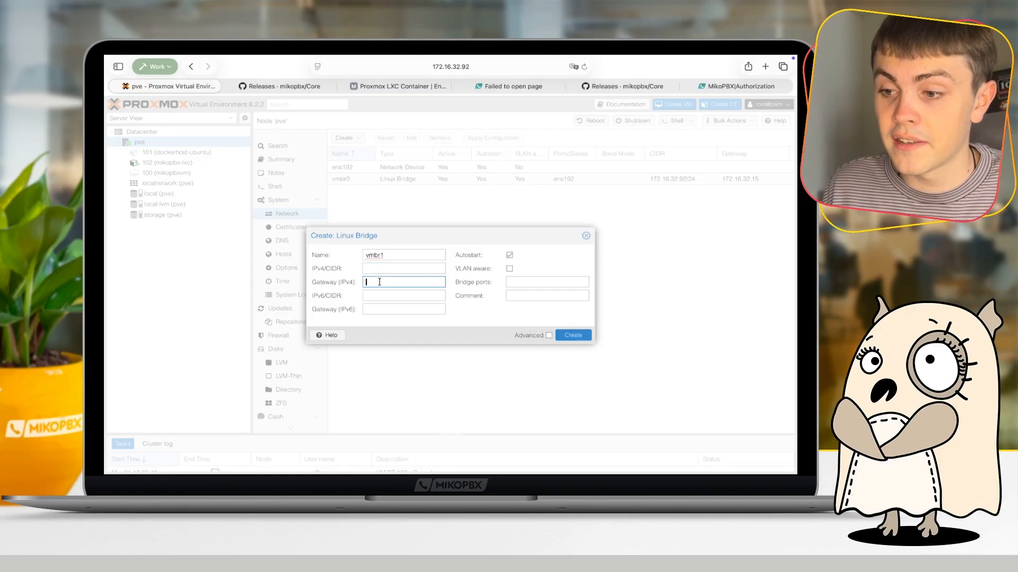
left_click(509, 268)
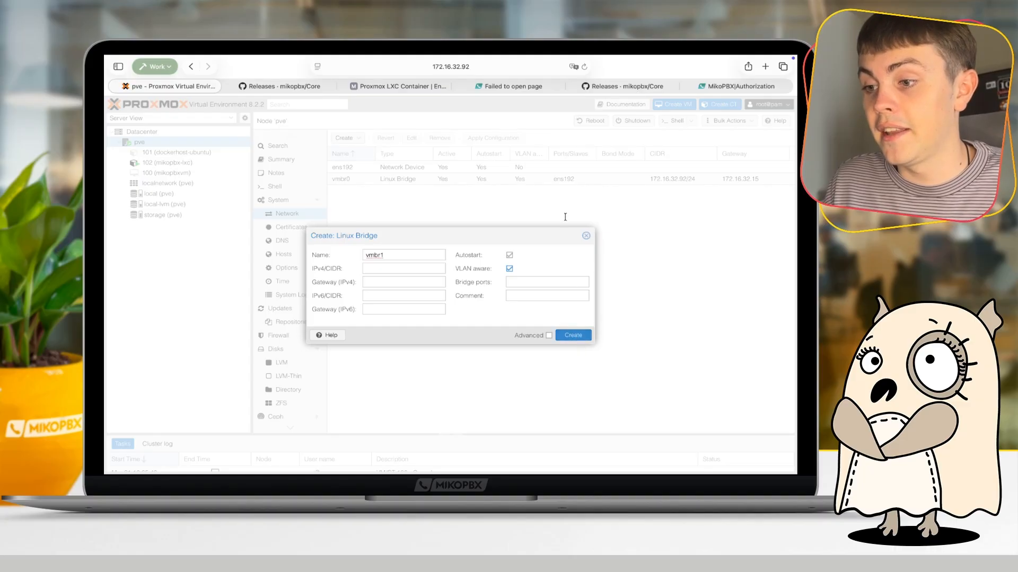
left_click(586, 236)
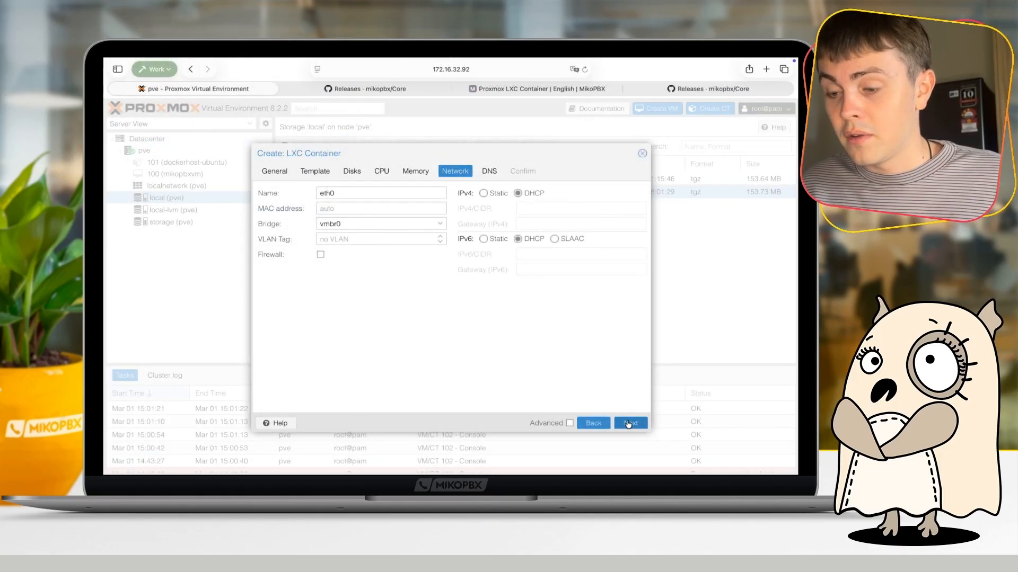
- Accept the host's DNS settings for the container and review the full configuration summary before creation
left_click(629, 424)
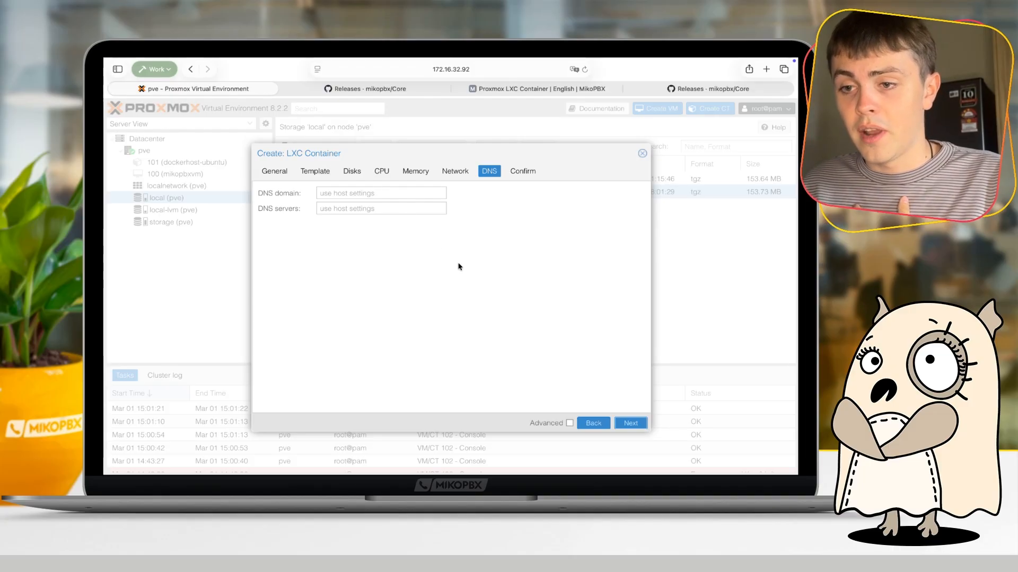
left_click(629, 423)
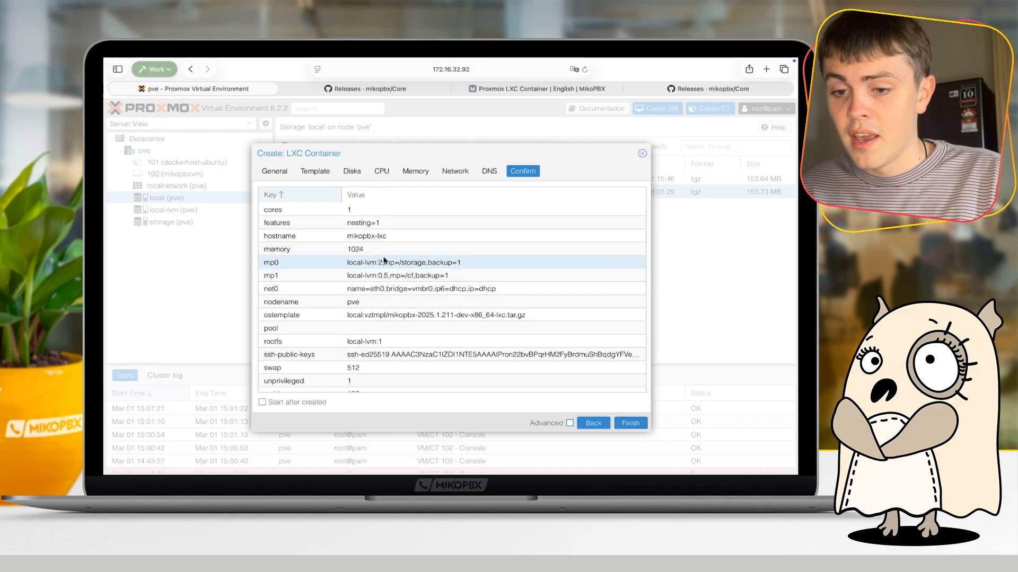
scroll(386, 260, "down", 1)
scroll(385, 260, "up", 1)
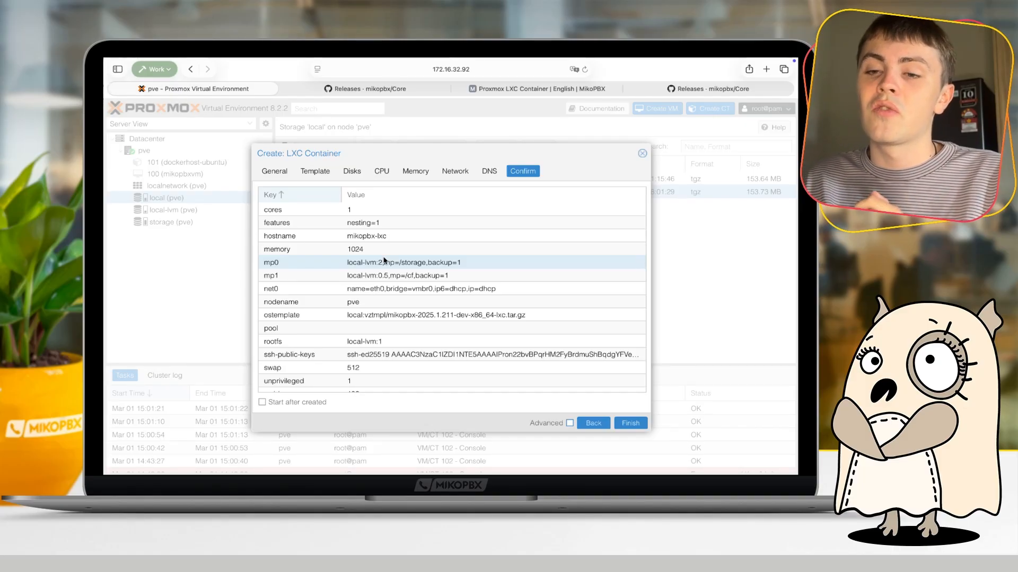
scroll(385, 259, "down", 1)
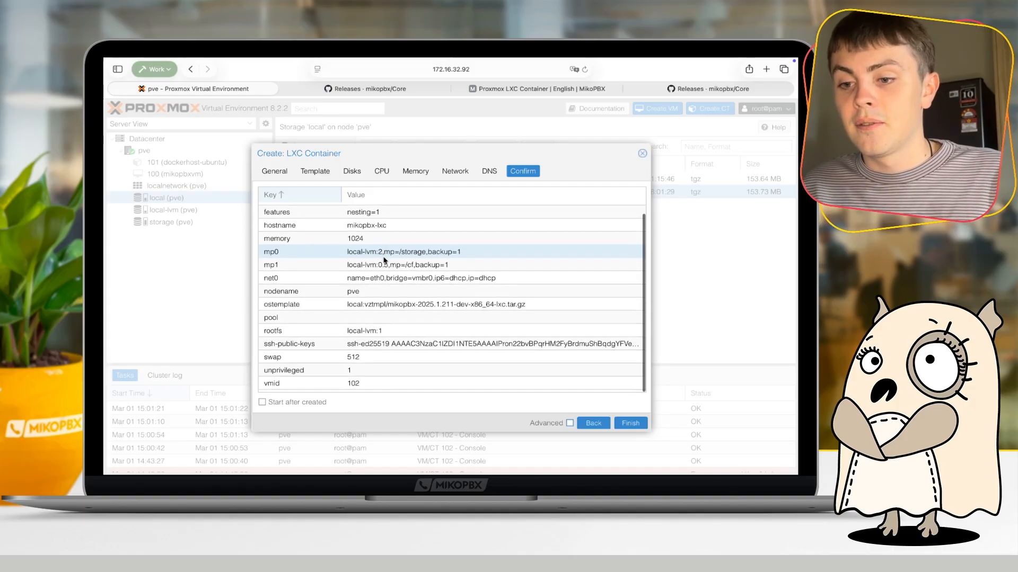
scroll(385, 260, "up", 1)
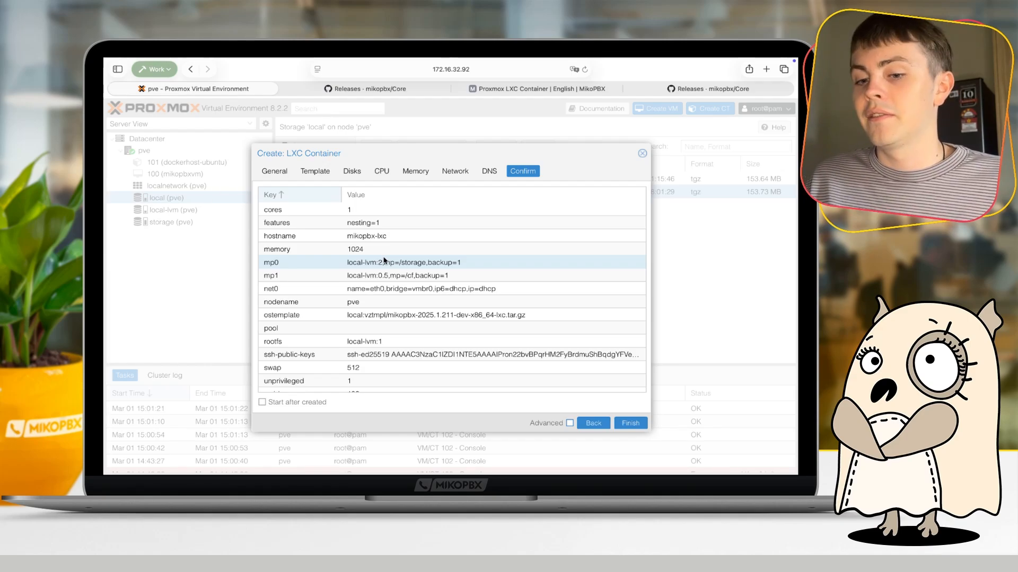
- Create the mikopbx-lxc container without saving the password in the browser, and close the task output once creation finishes
left_click(628, 424)
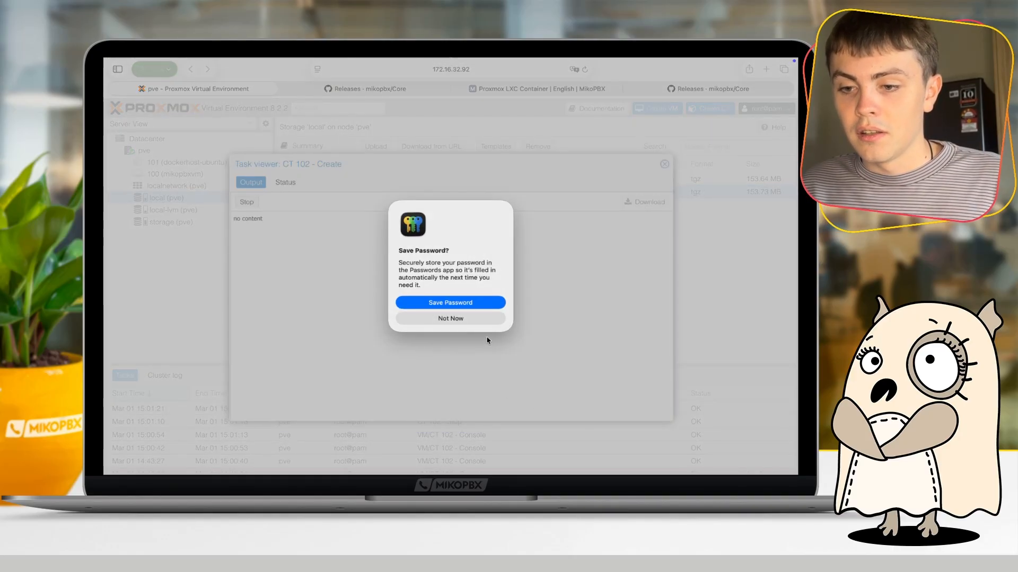
left_click(483, 321)
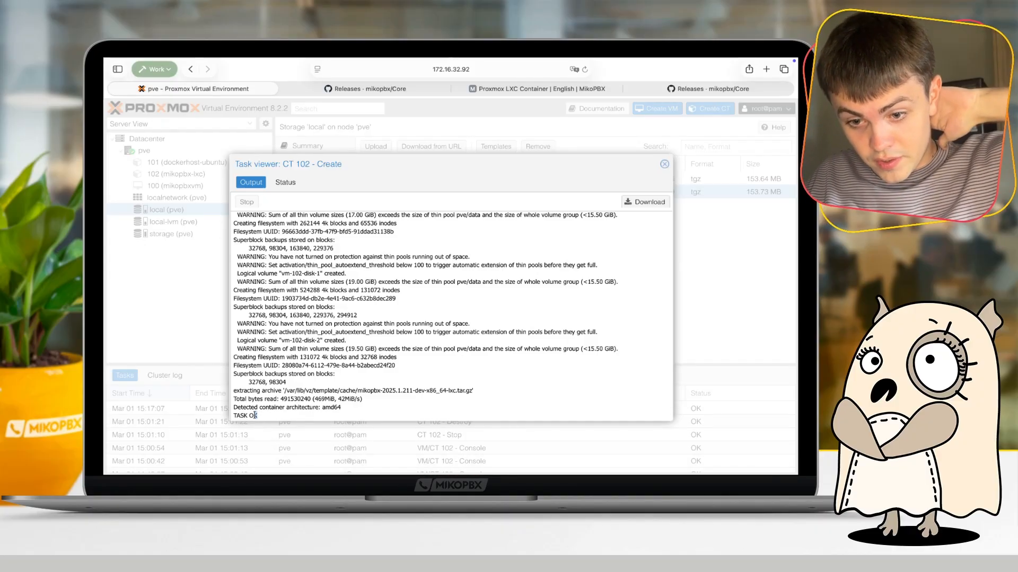
left_click_drag(255, 416, 231, 414)
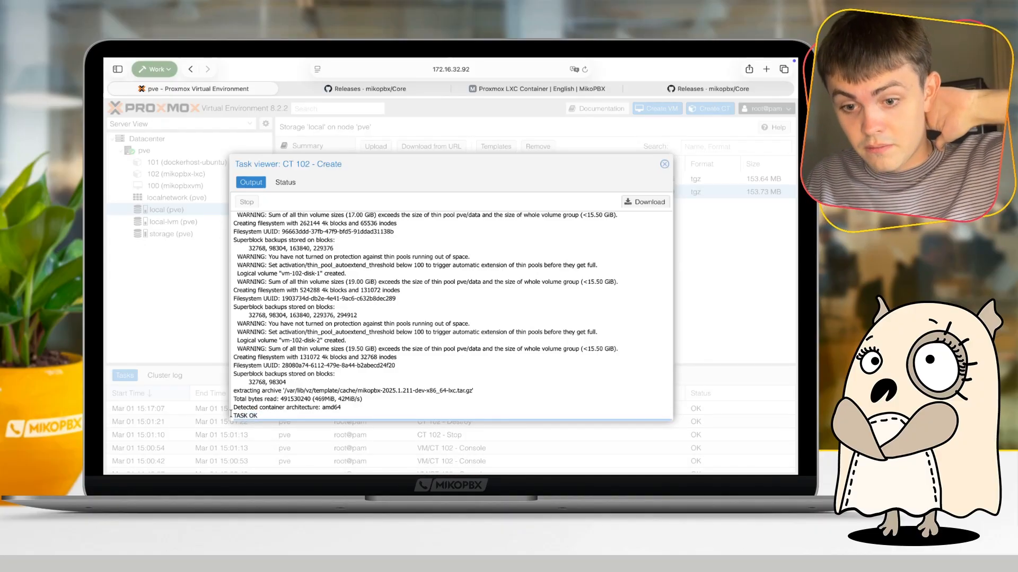
left_click(664, 164)
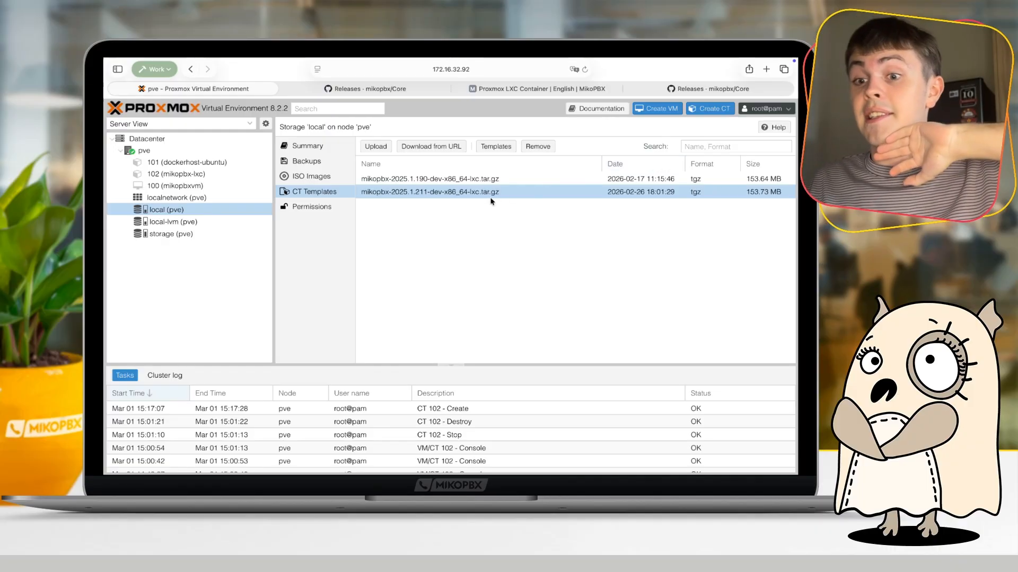
left_click(400, 229)
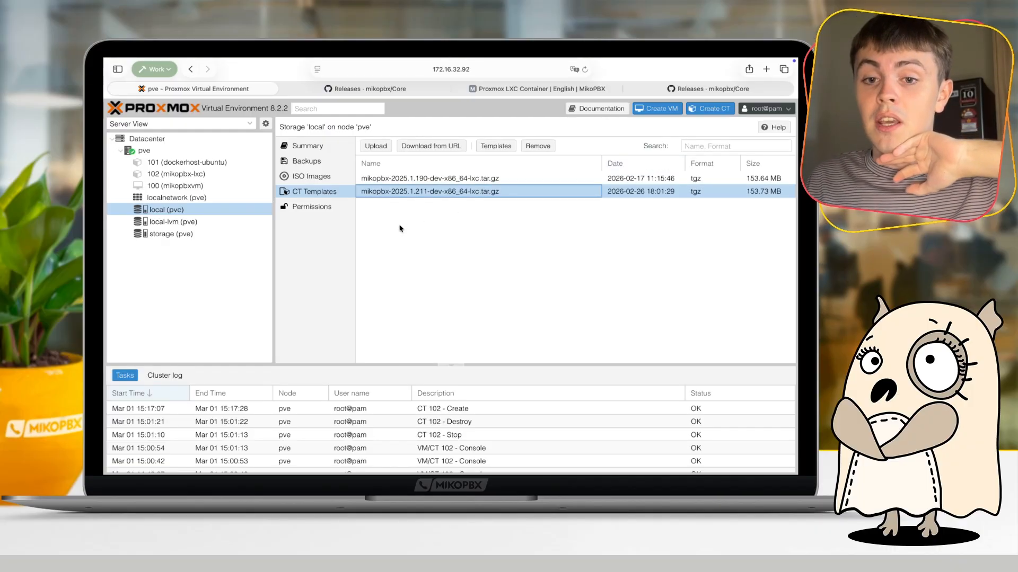
- Review the summary of the mikopbx-lxc container and start the container
double_click(198, 175)
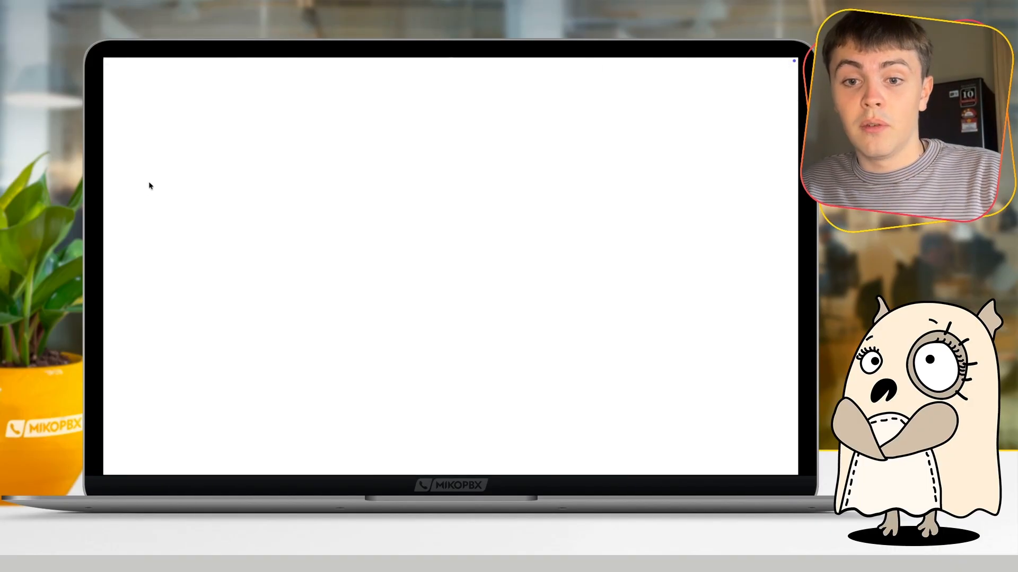
key("ctrl+Left")
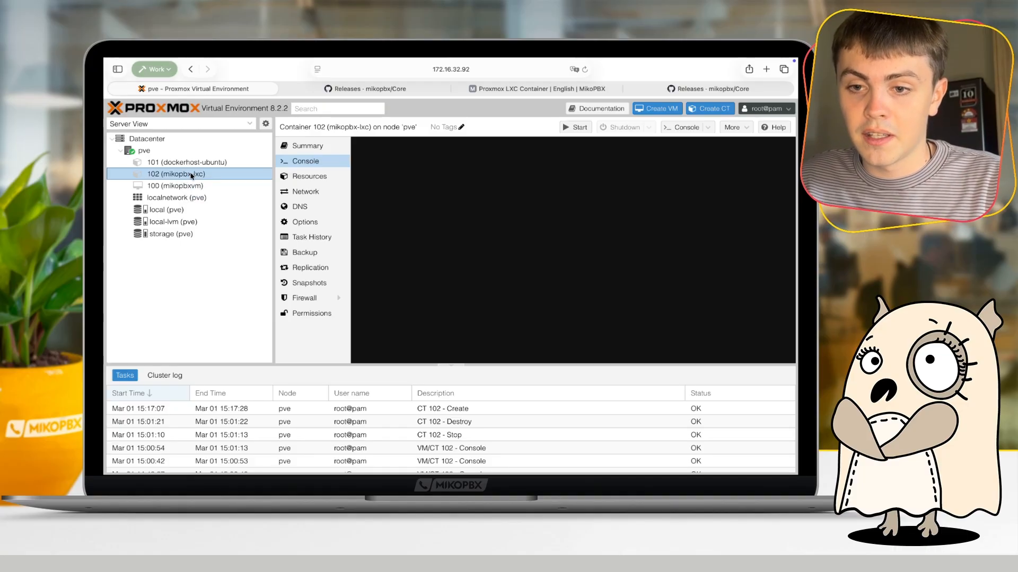
left_click(313, 148)
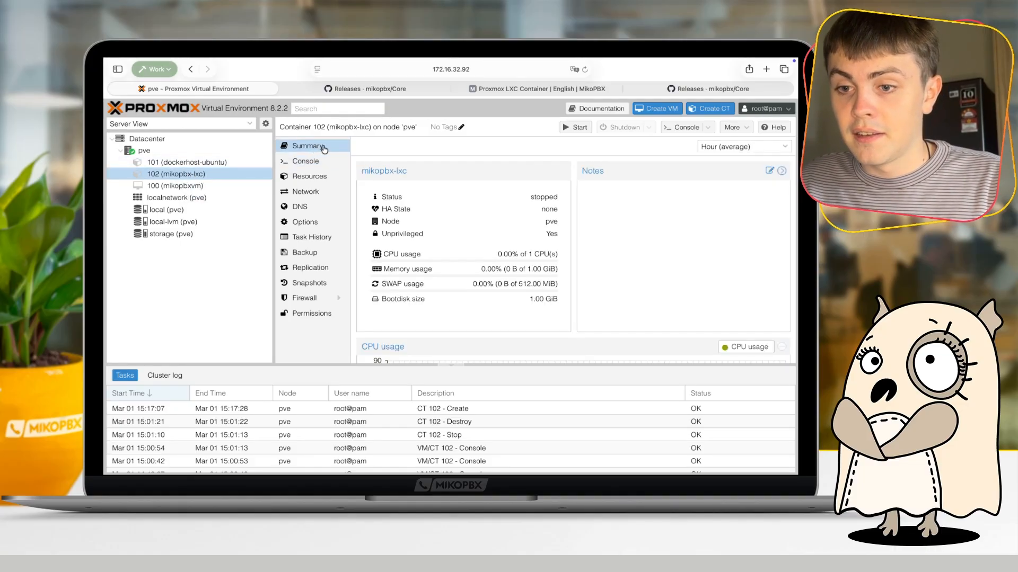
scroll(597, 153, "down", 5)
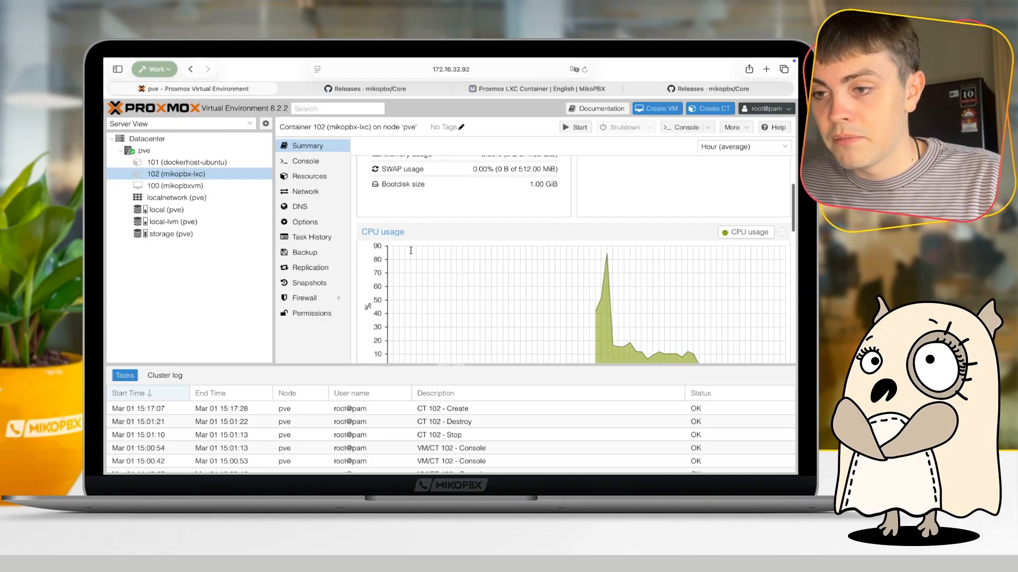
scroll(597, 153, "up", 5)
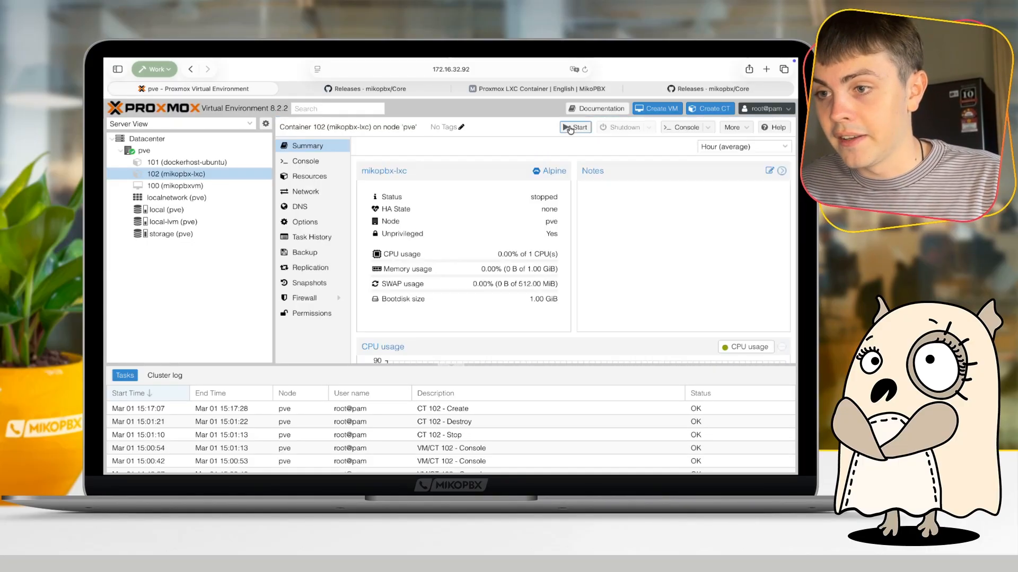
left_click(572, 128)
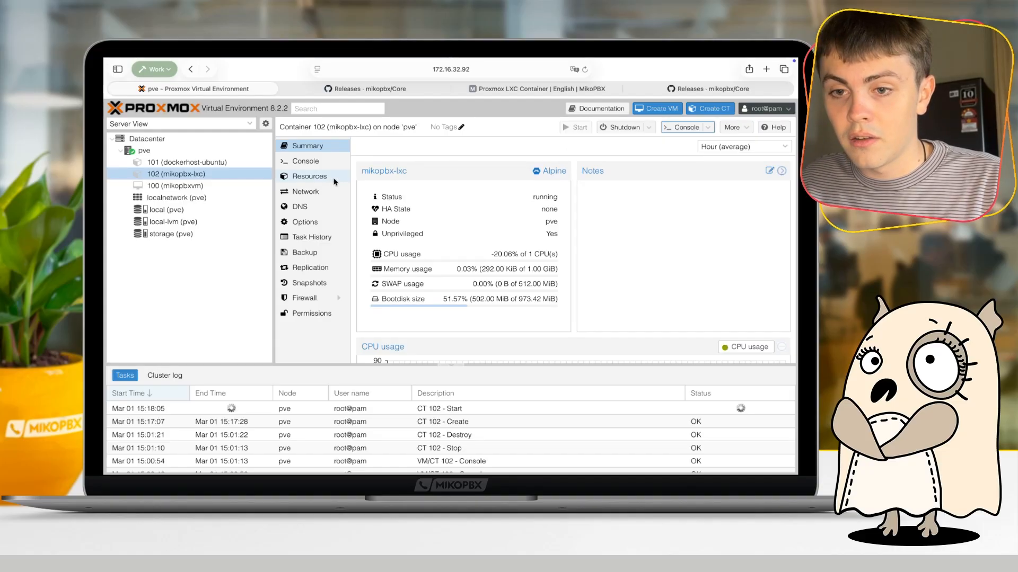
- Open the running container's console and shrink the page display to follow the MikoPBX boot output
left_click(320, 162)
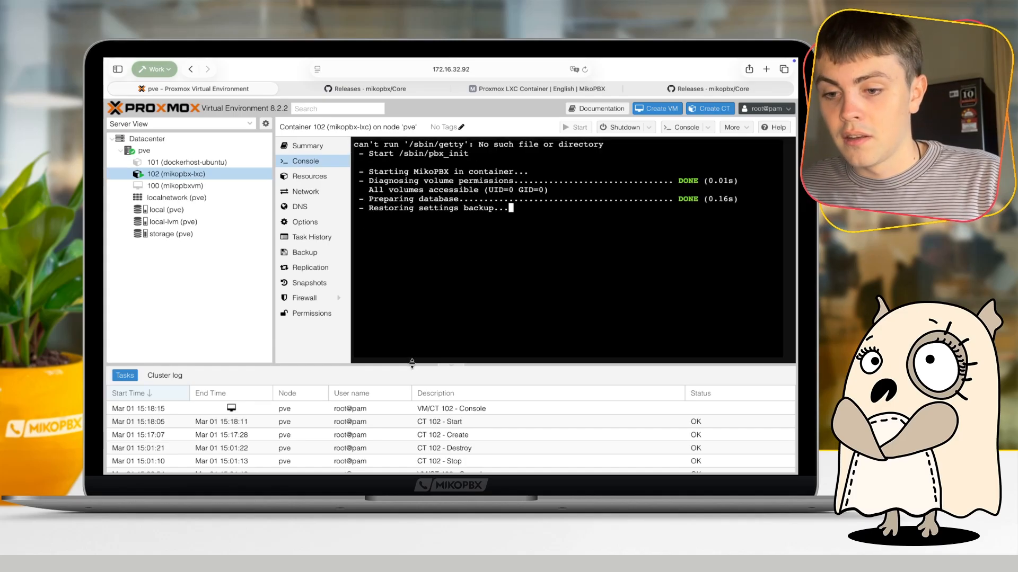
key("super+minus")
key("super+minus")
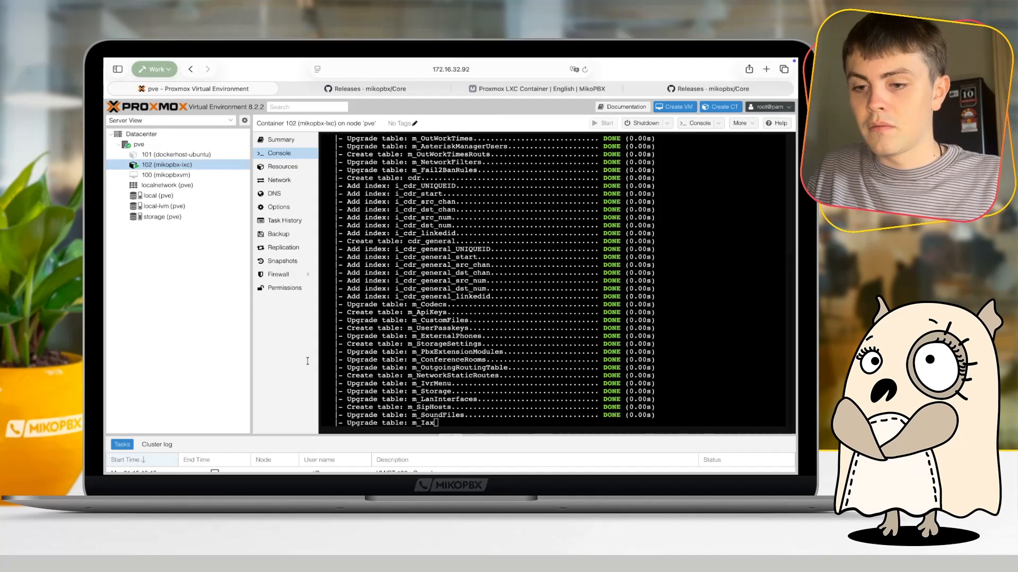
key("super+plus")
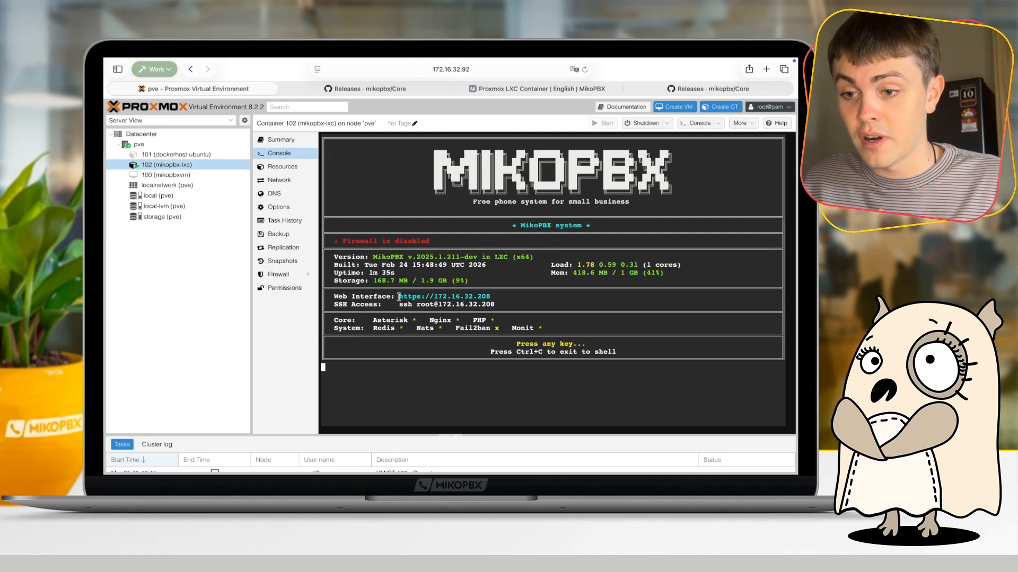
right_click(465, 295)
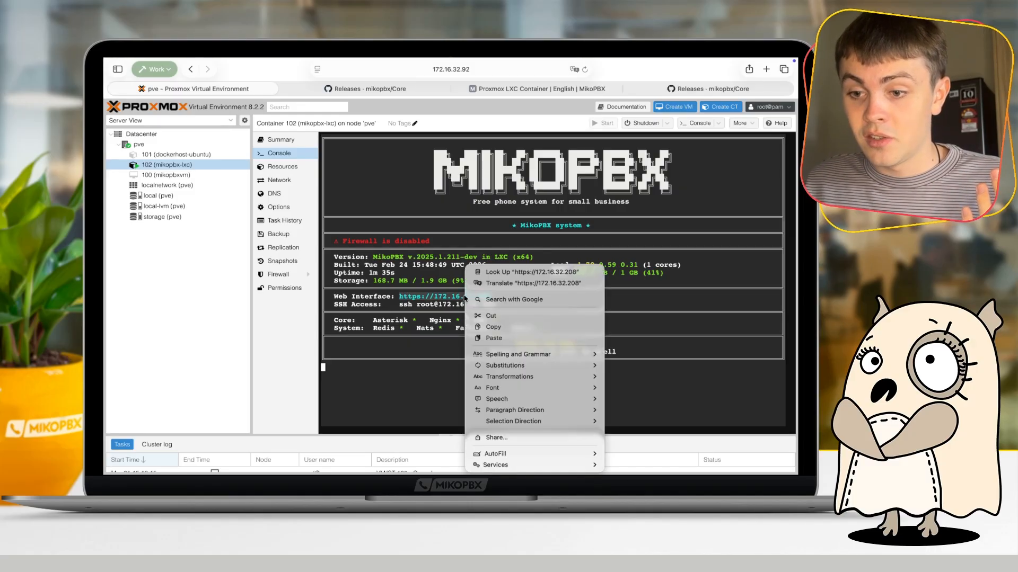
left_click(493, 327)
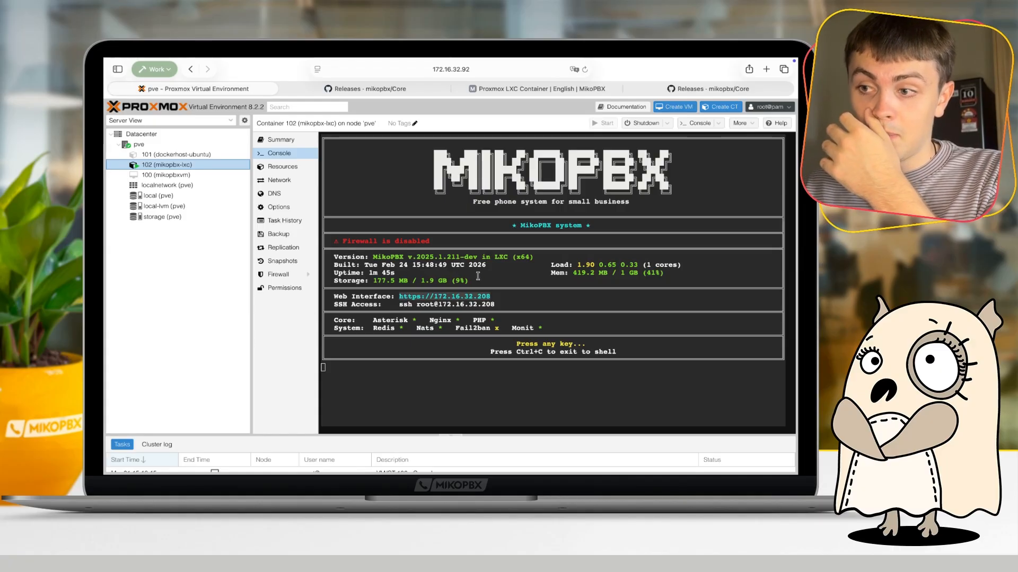
left_click(766, 69)
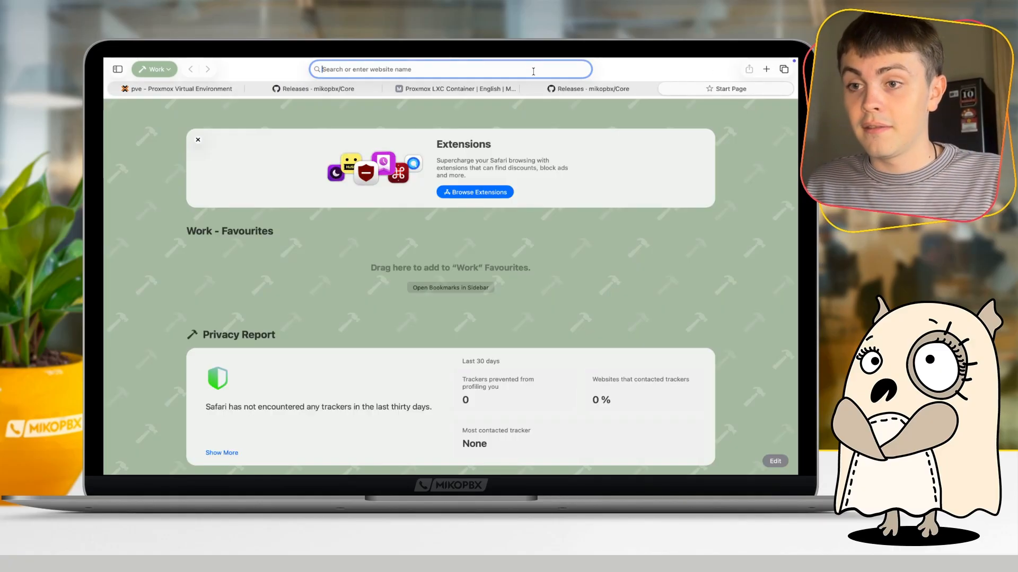
type("https://172.16.32.208")
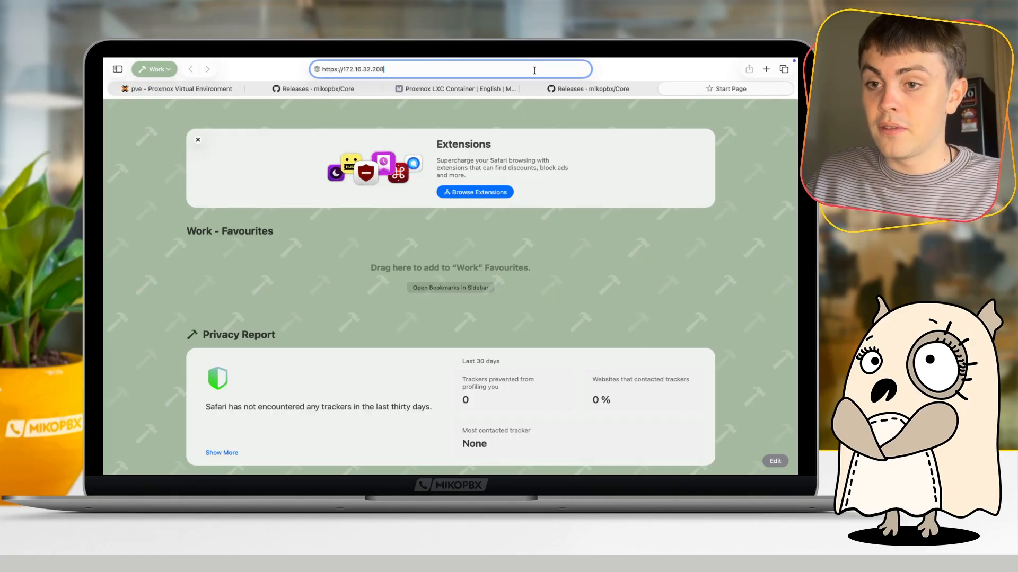
key("Return")
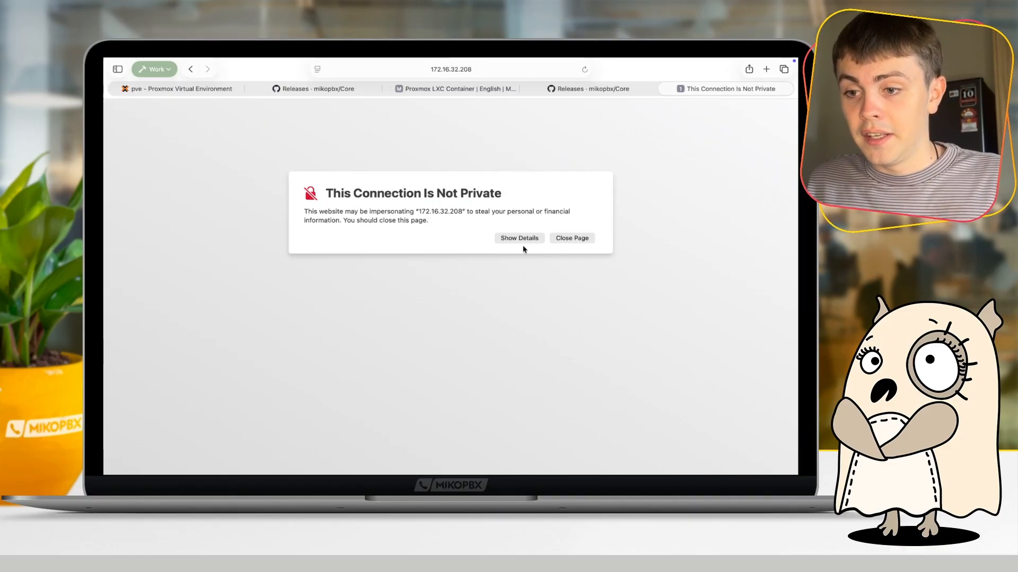
- Bypass the invalid certificate warning and confirm visiting the MikoPBX website
left_click(521, 239)
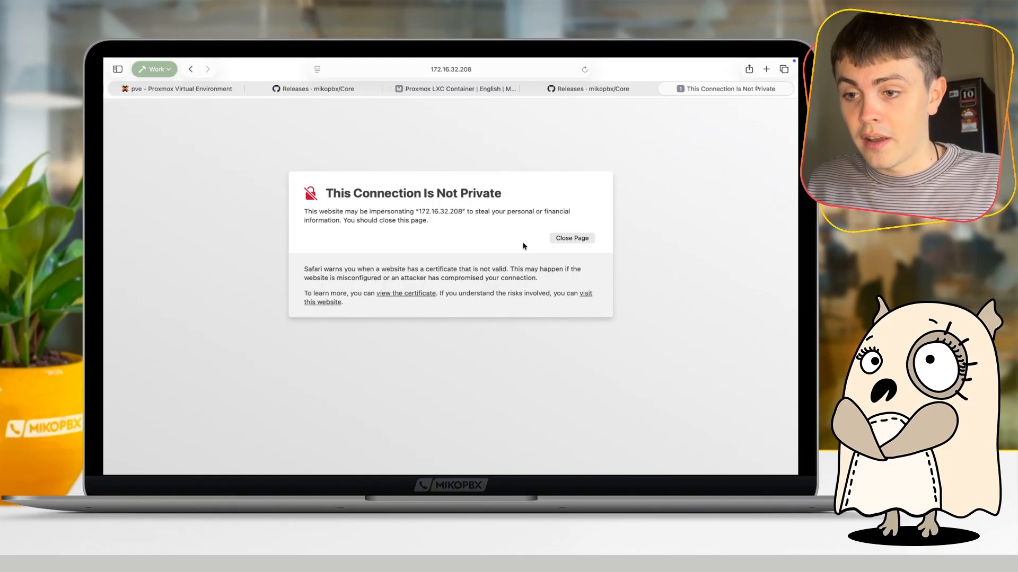
left_click(586, 293)
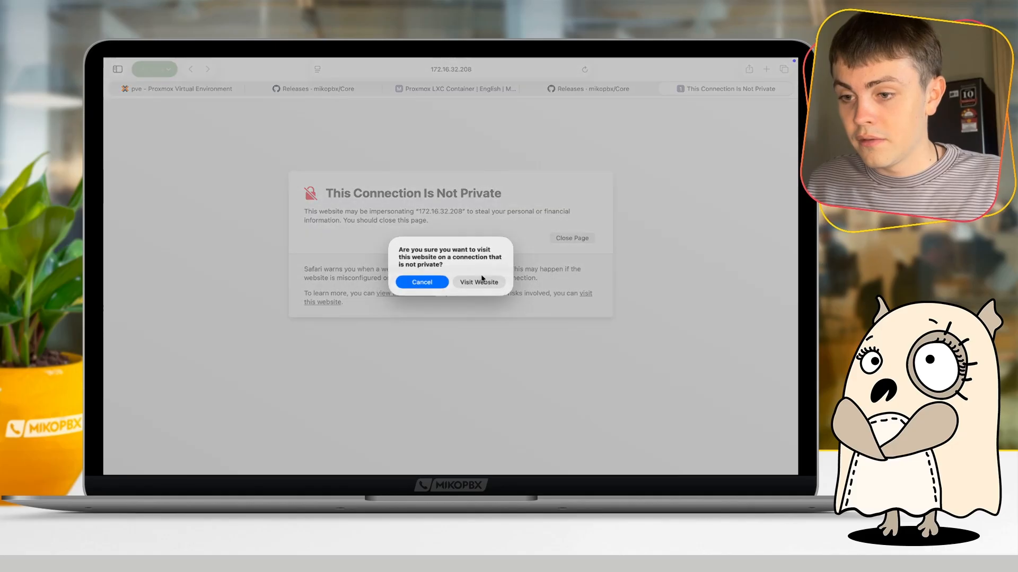
left_click(466, 283)
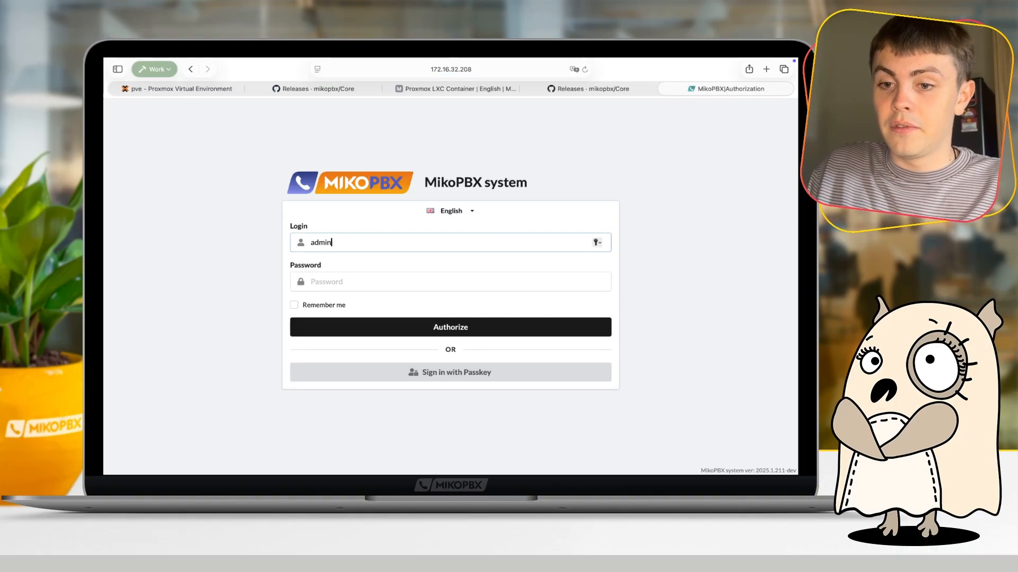
- Log in to the MikoPBX web interface as admin with the account password
left_click(332, 278)
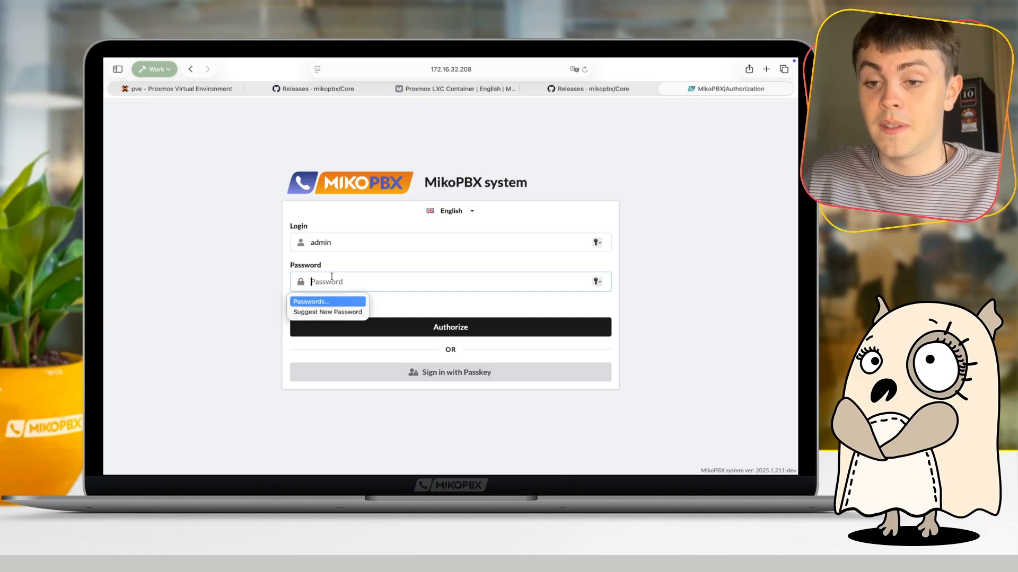
left_click(344, 245)
key("super+a")
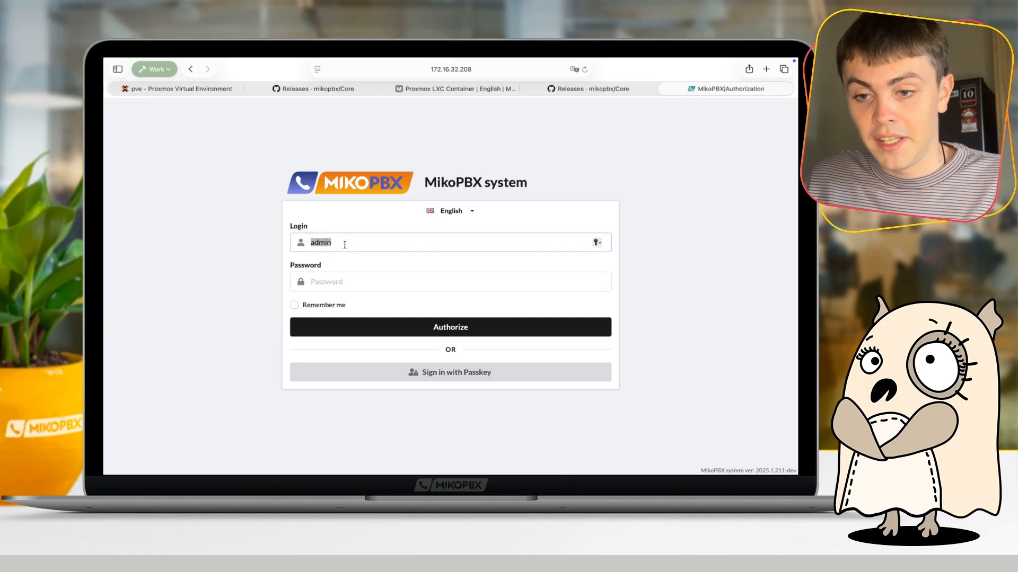
left_click(346, 279)
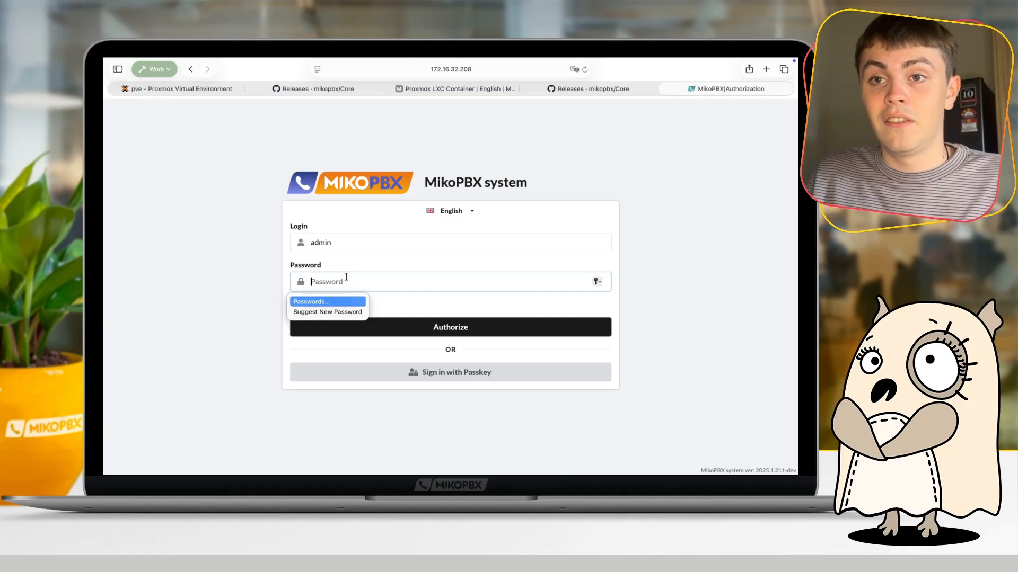
type("••")
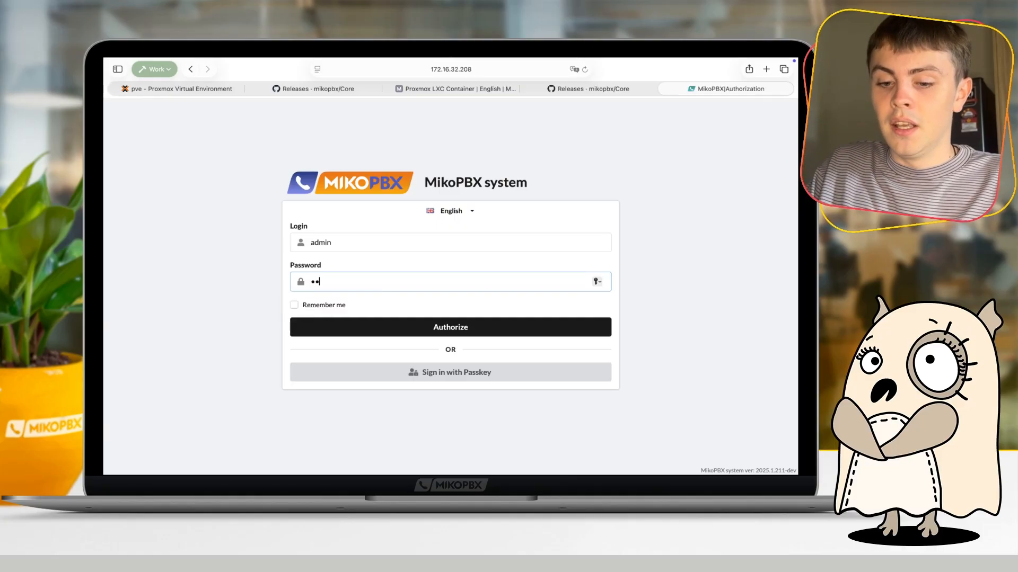
key("BackSpace")
key("BackSpace")
type("•••••••••••")
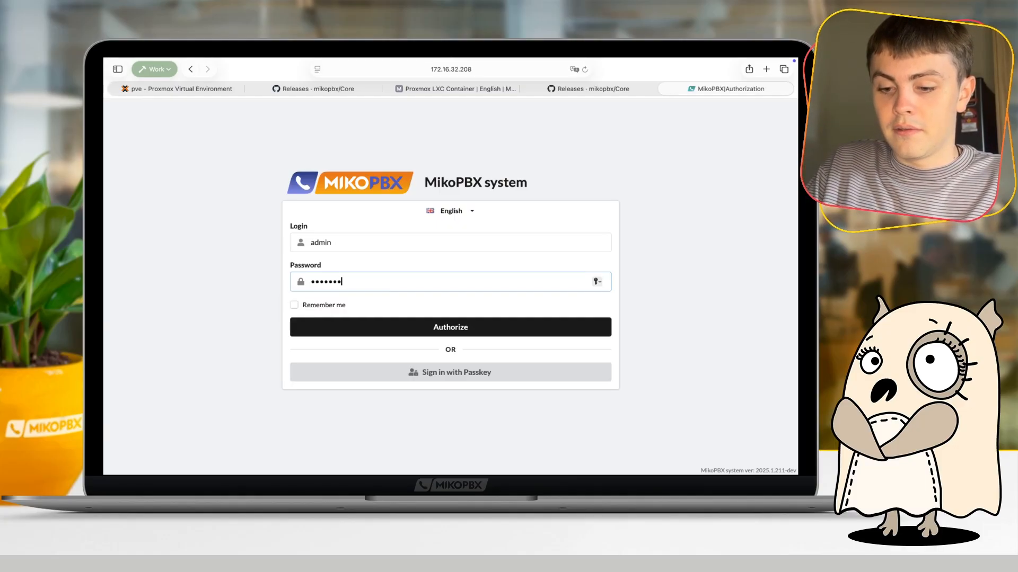
type("••")
key("Return")
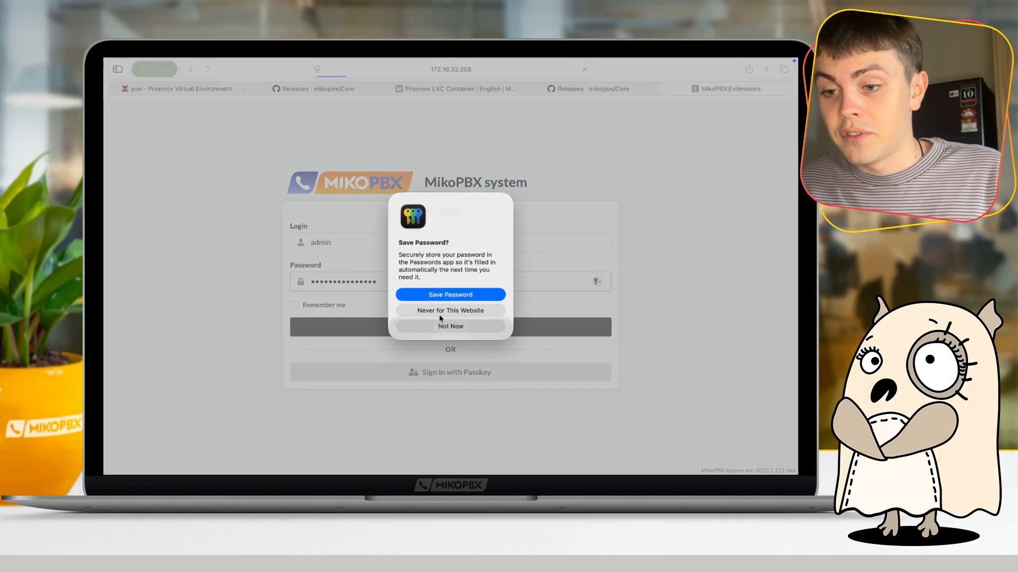
left_click(439, 314)
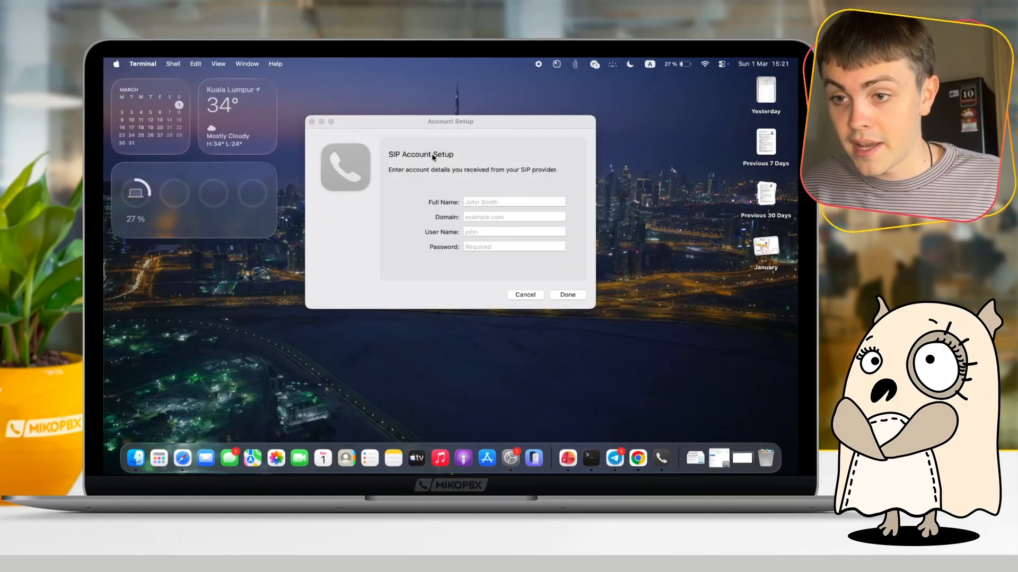
- Sort the extensions by number in descending order and copy extension 203's employee name into the Telephone app's SIP account full name
left_click(431, 154)
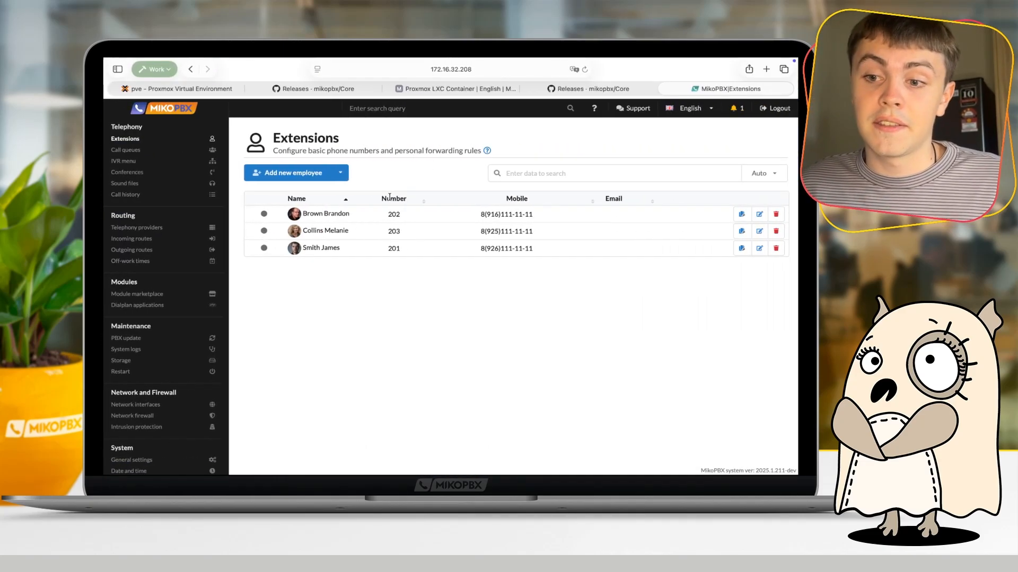
left_click(390, 198)
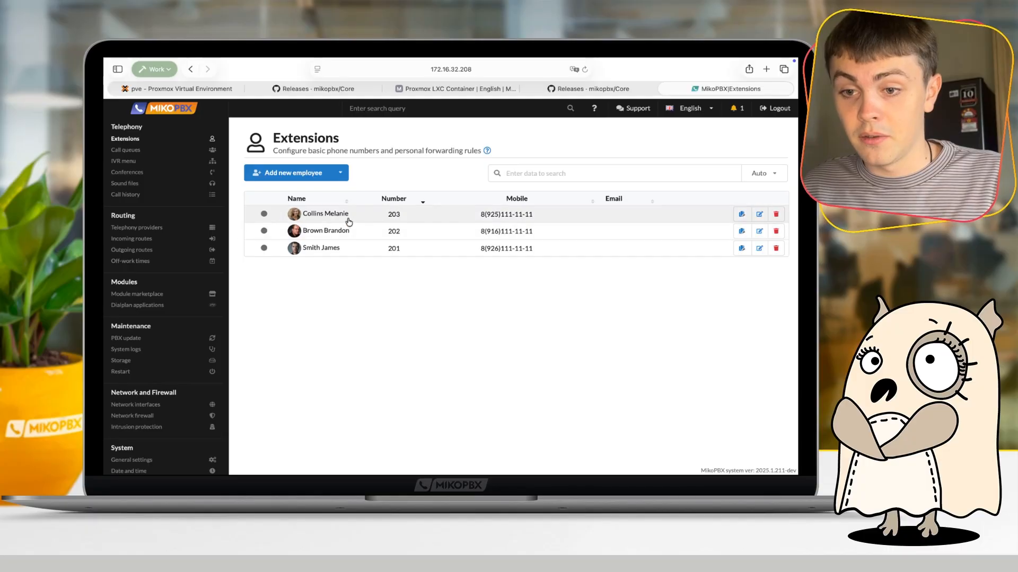
left_click_drag(349, 217, 301, 214)
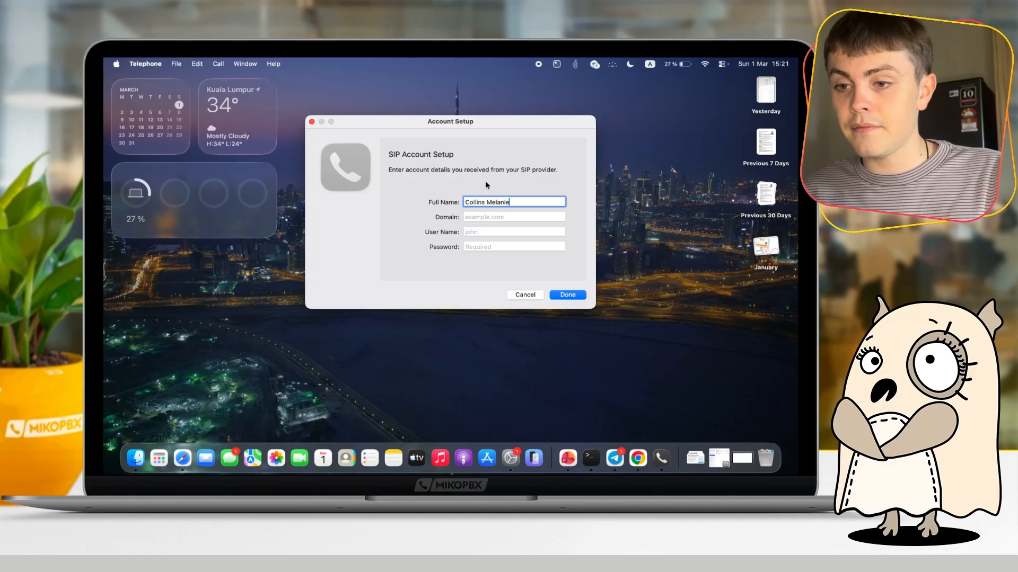
- Copy the server IP 172.16.32.208 from the browser address into the Telephone SIP account's domain, and go to the user name
left_click(485, 216)
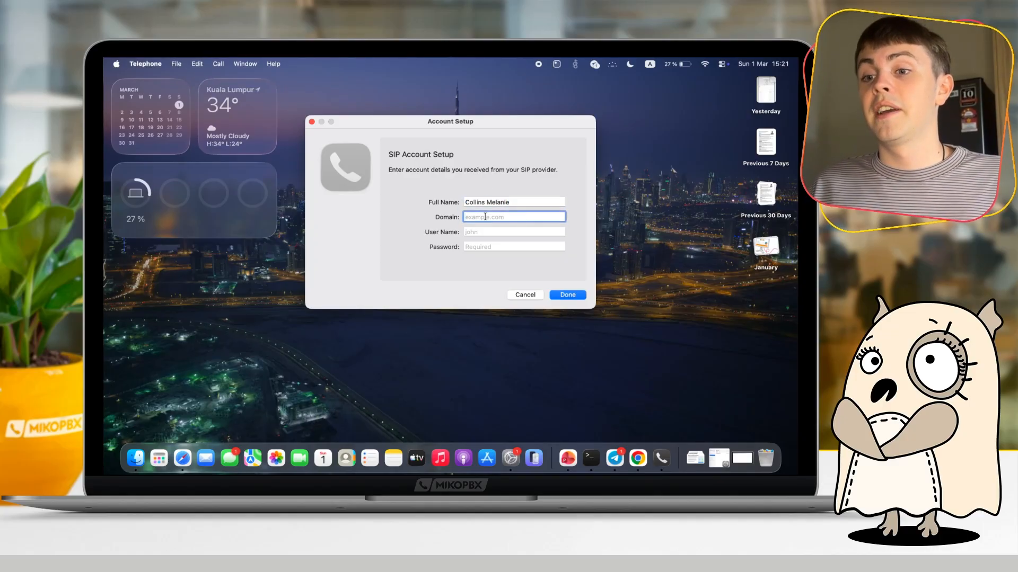
key("ctrl+Right")
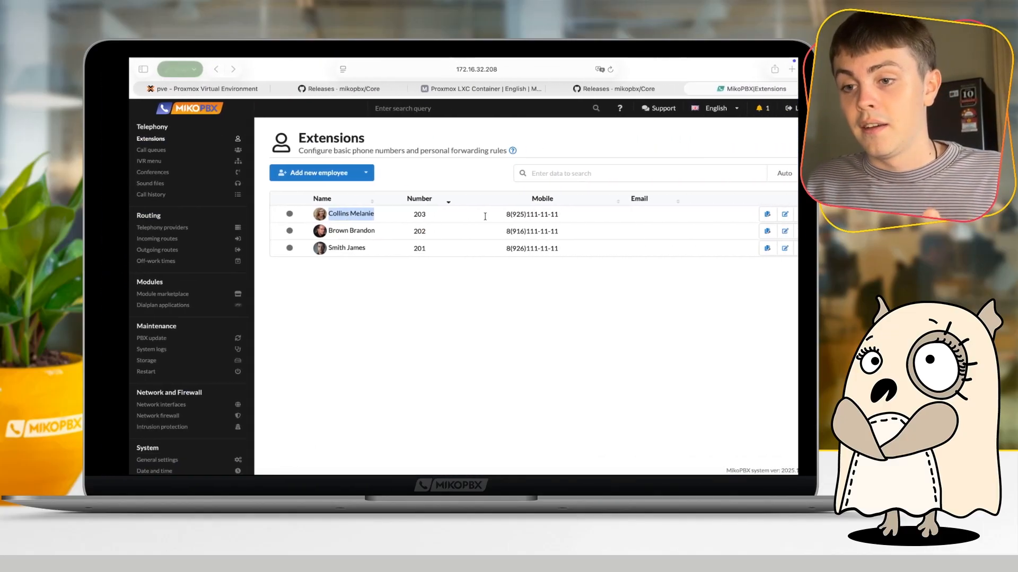
left_click(473, 83)
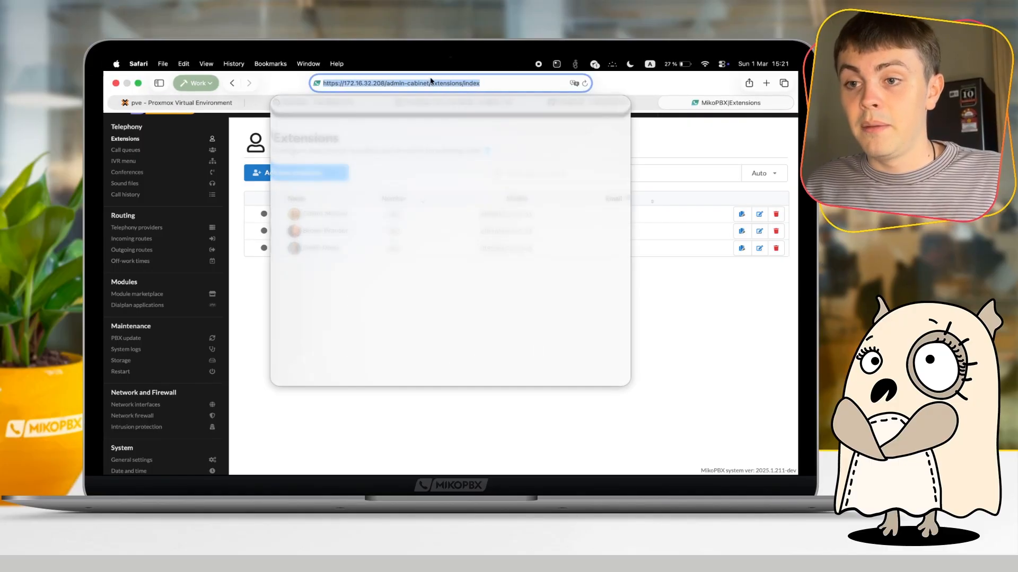
left_click(389, 83)
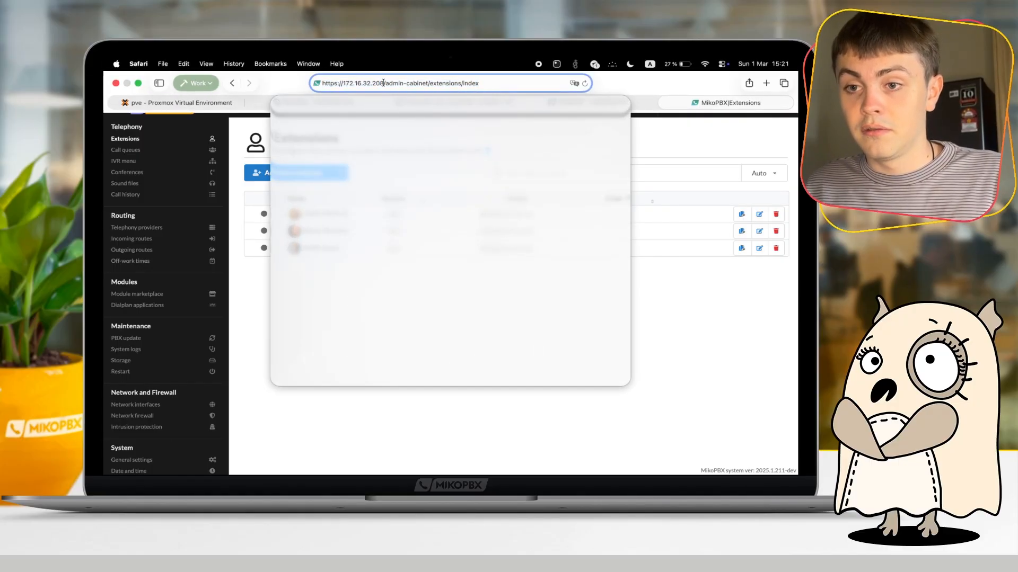
left_click_drag(383, 83, 343, 82)
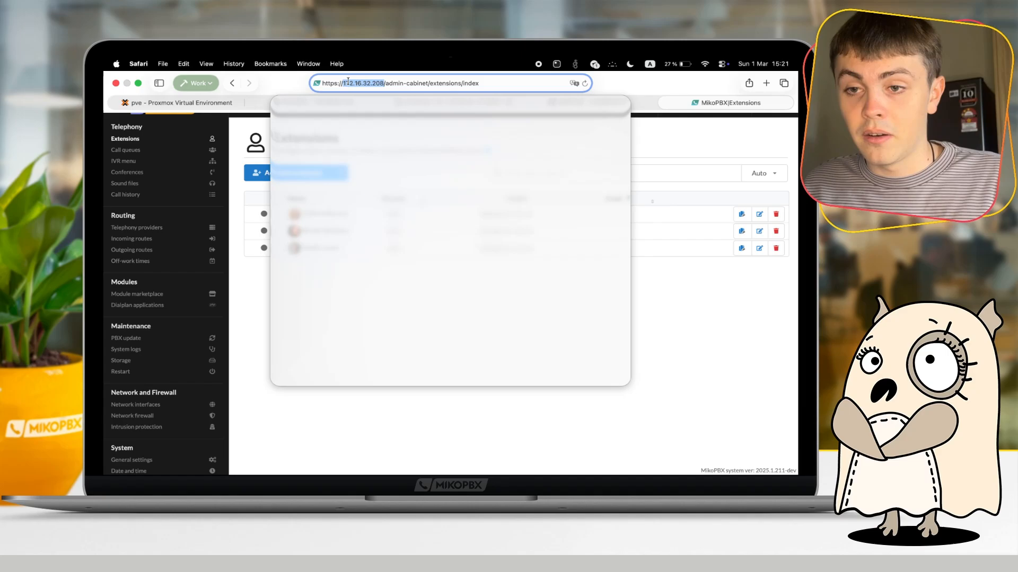
right_click(347, 82)
left_click(383, 96)
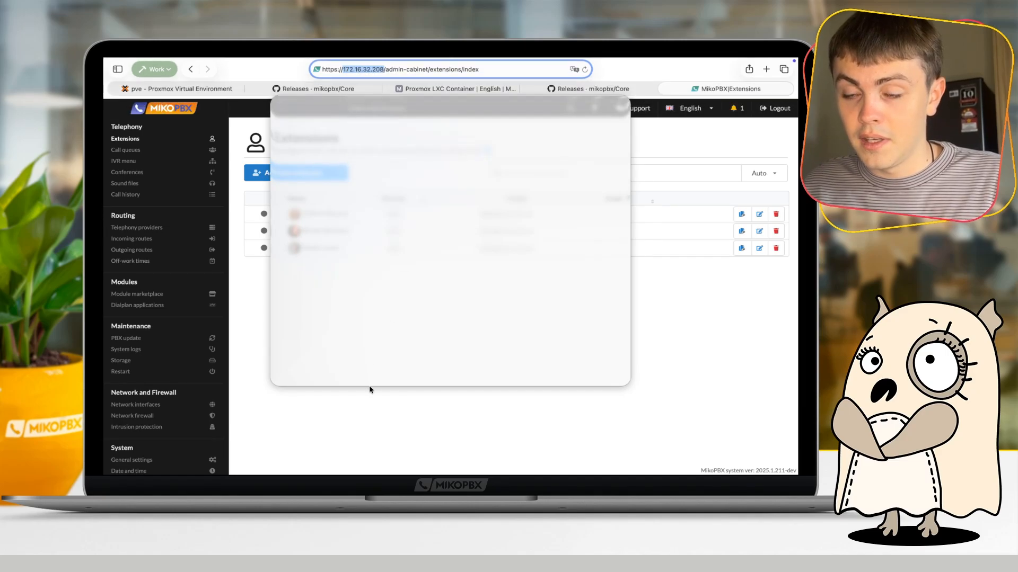
key("ctrl+Left")
key("super+v")
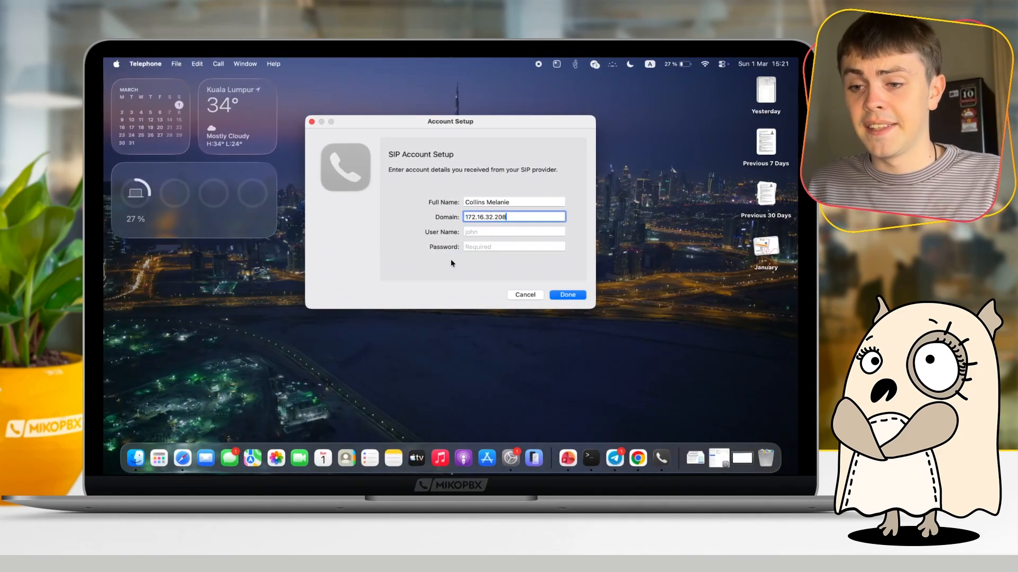
left_click(471, 231)
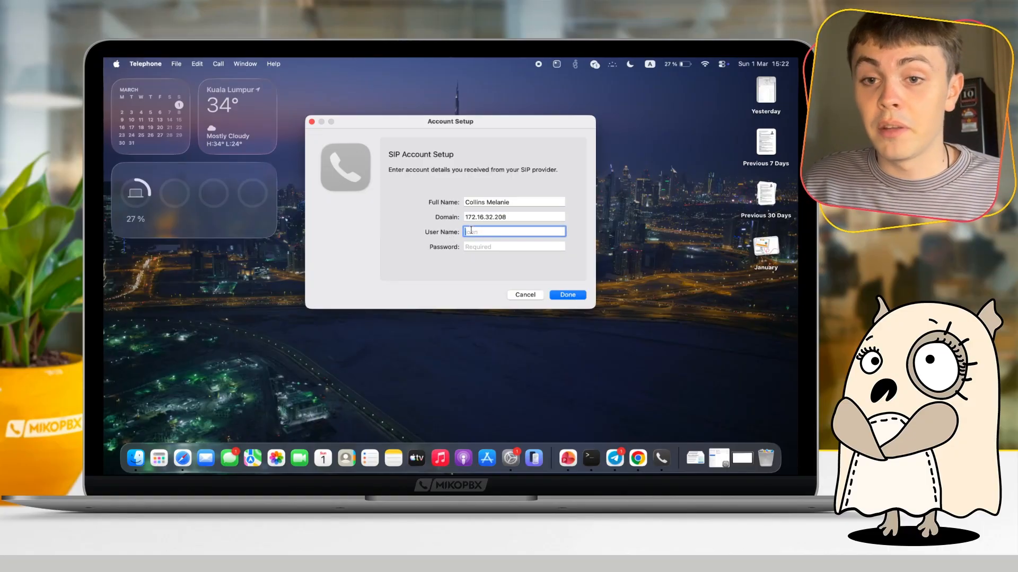
- Complete the Telephone SIP account with user name 203 and the SIP password copied from extension 203's settings in MikoPBX
type("203")
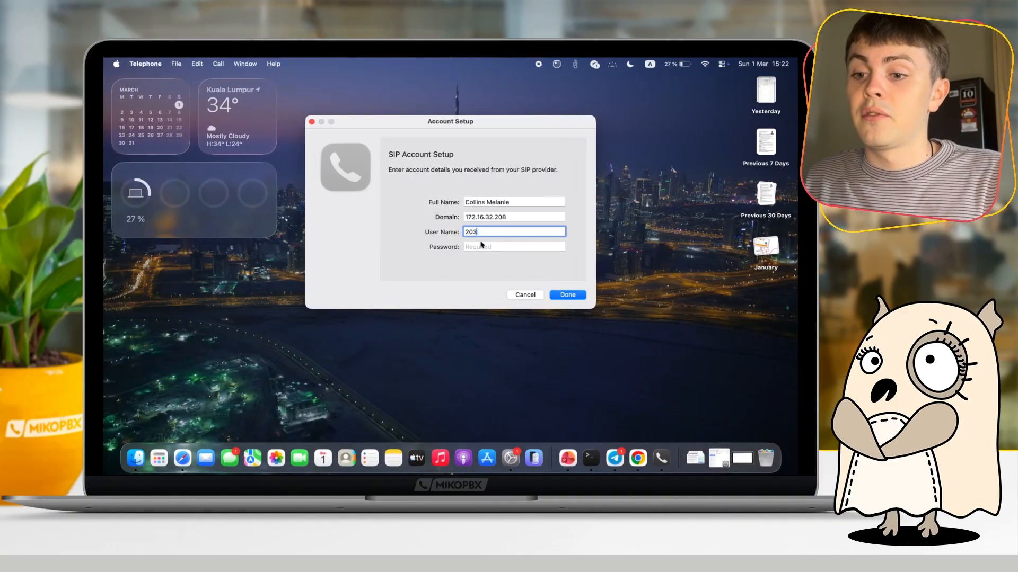
left_click(480, 245)
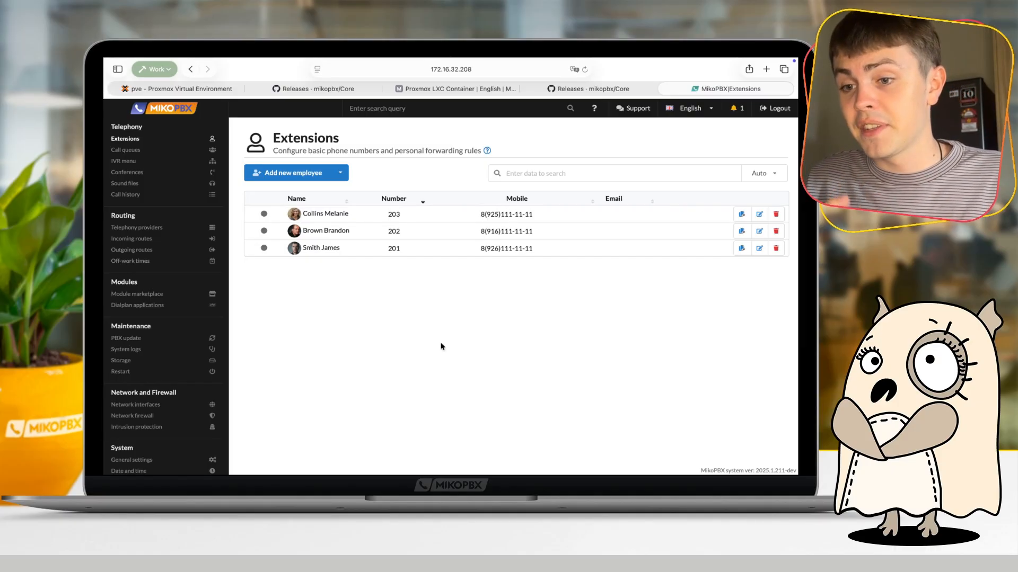
left_click(758, 214)
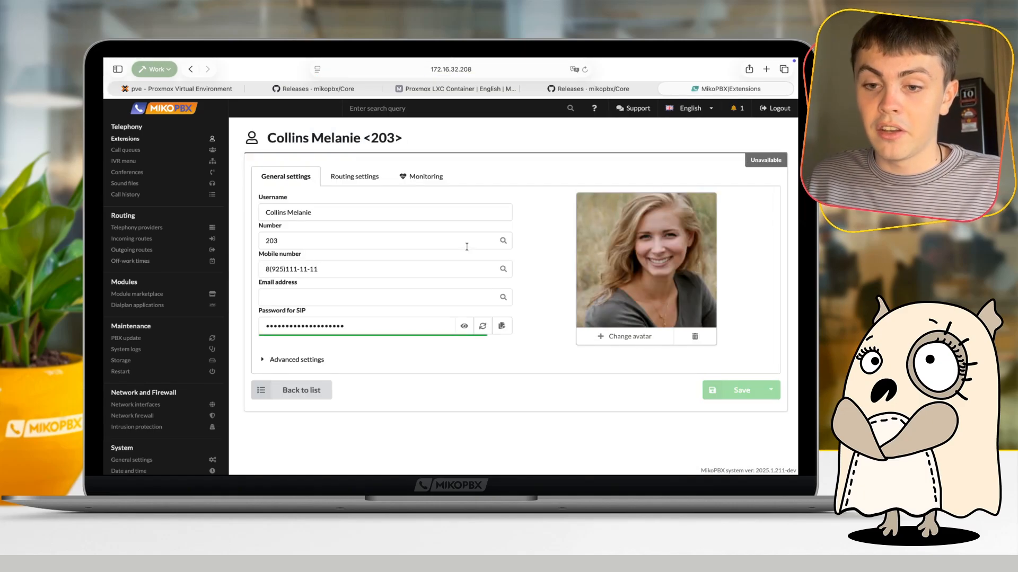
left_click(360, 324)
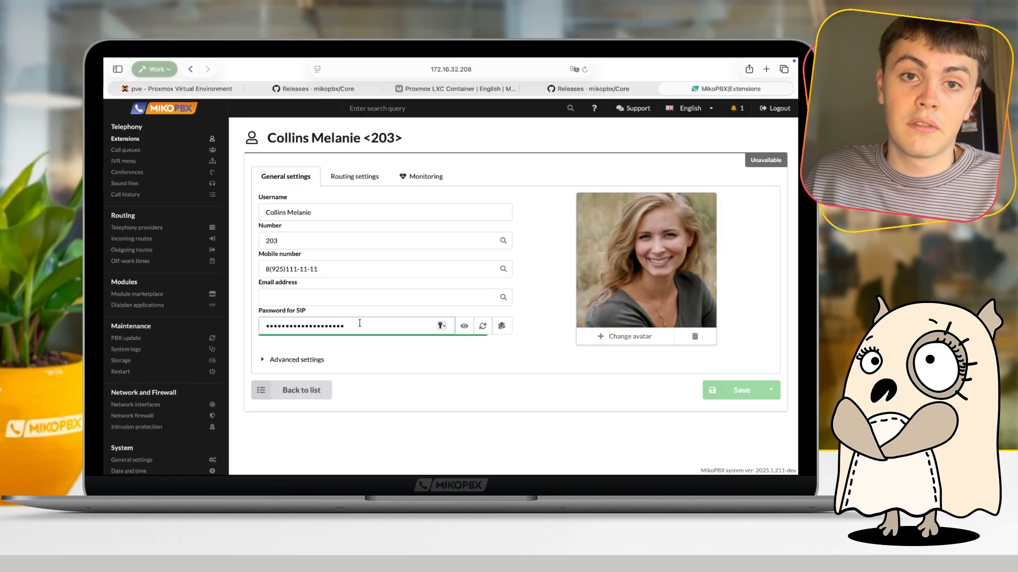
left_click(375, 367)
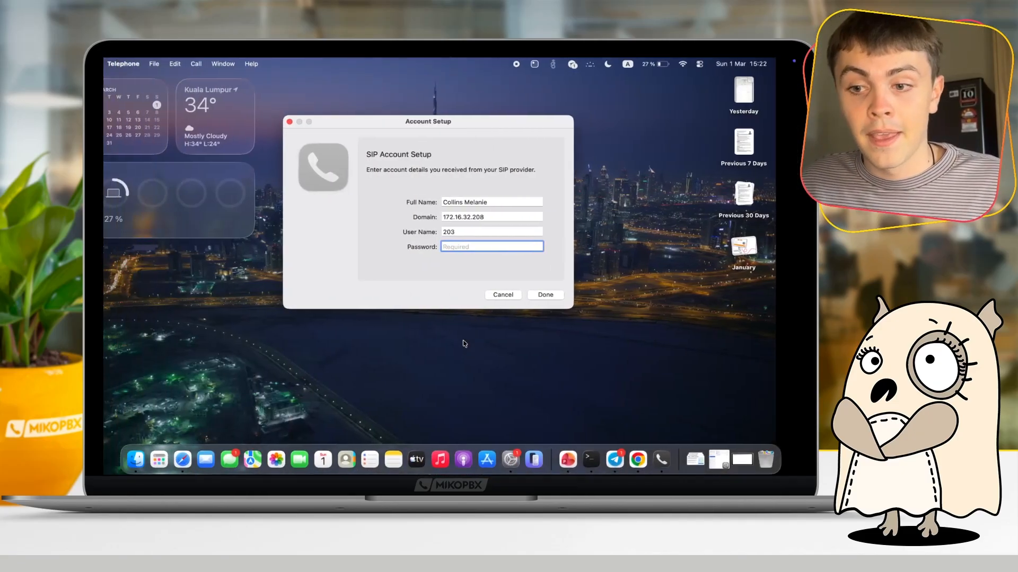
key("super+v")
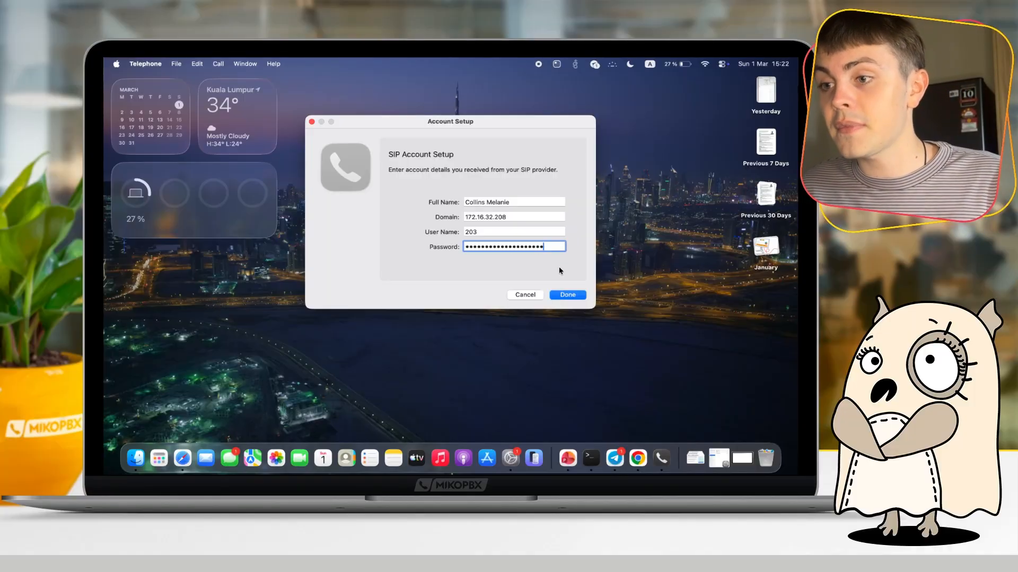
left_click(564, 294)
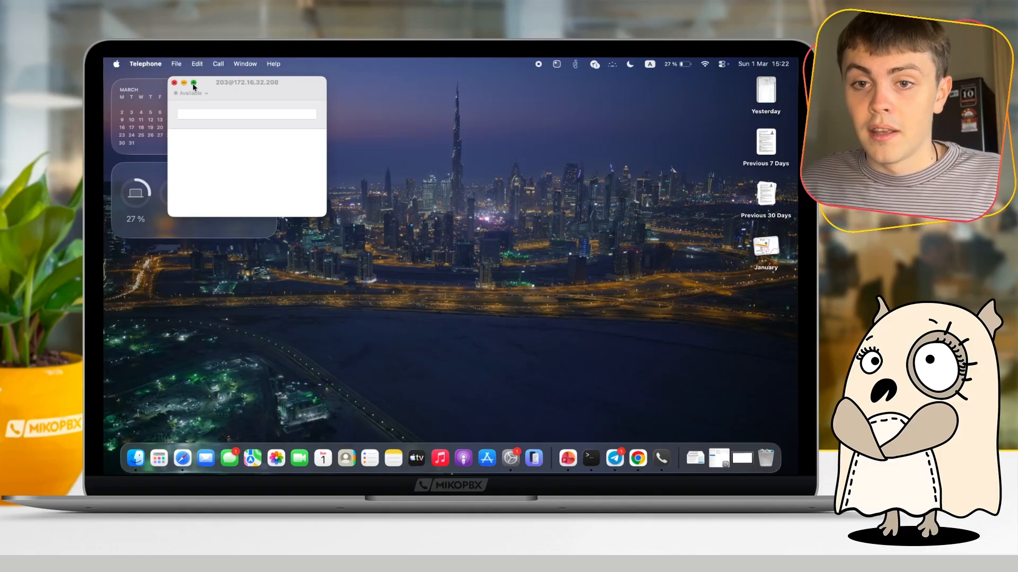
- Enlarge the Telephone window and check extension 203's availability status there and in the MikoPBX extensions list
left_click(193, 84)
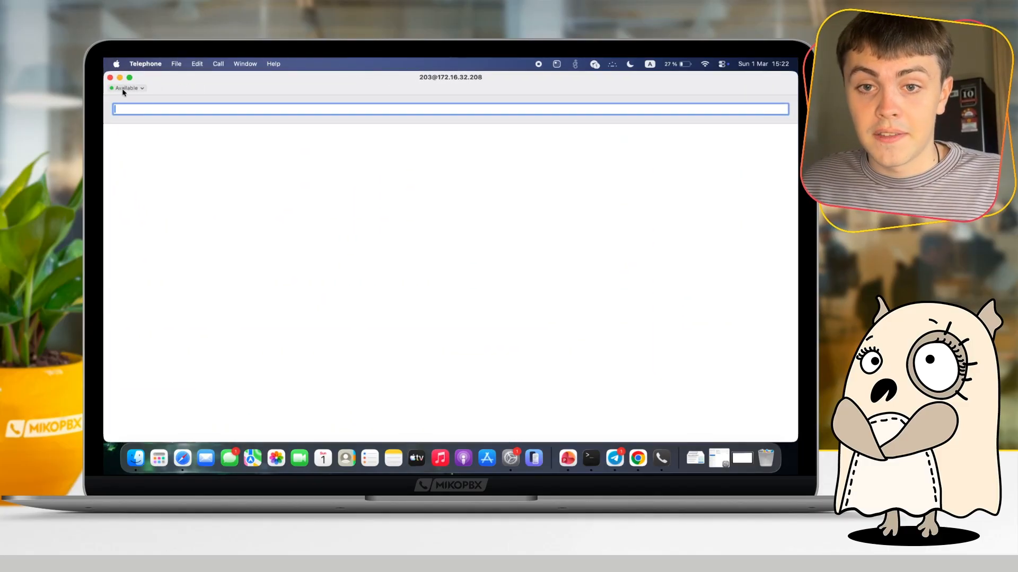
left_click(125, 88)
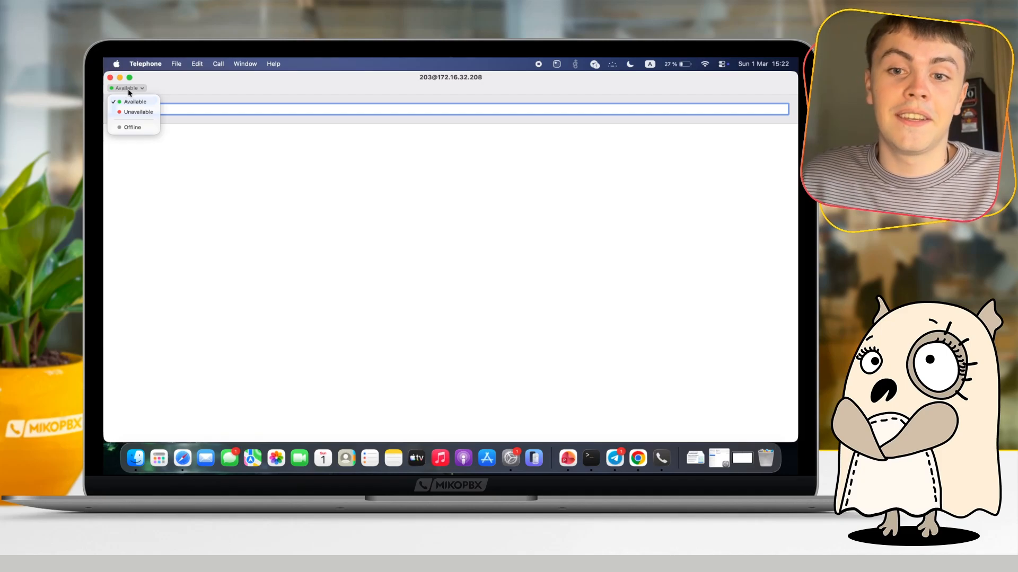
left_click(129, 91)
key("ctrl+Right")
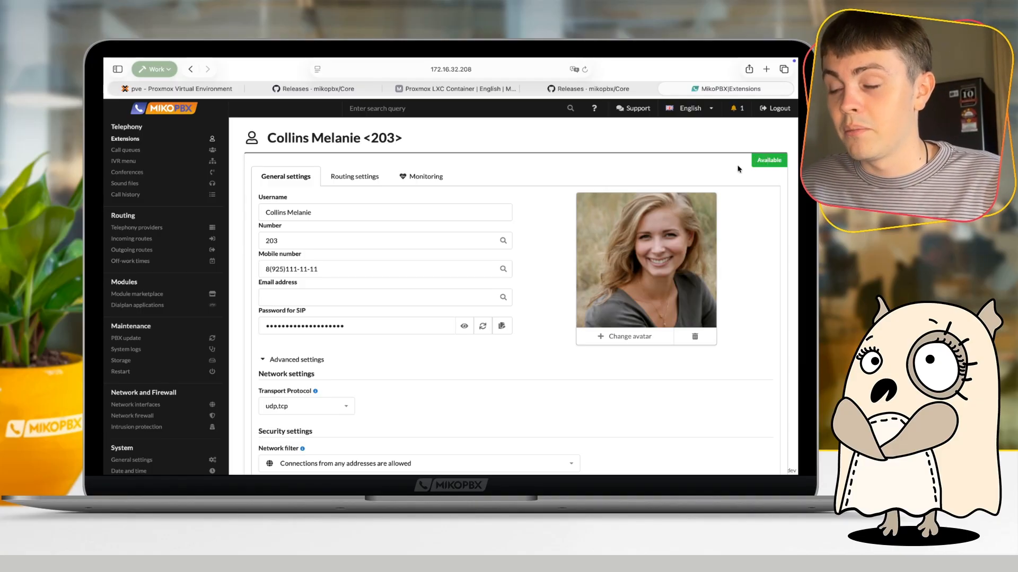
left_click(190, 69)
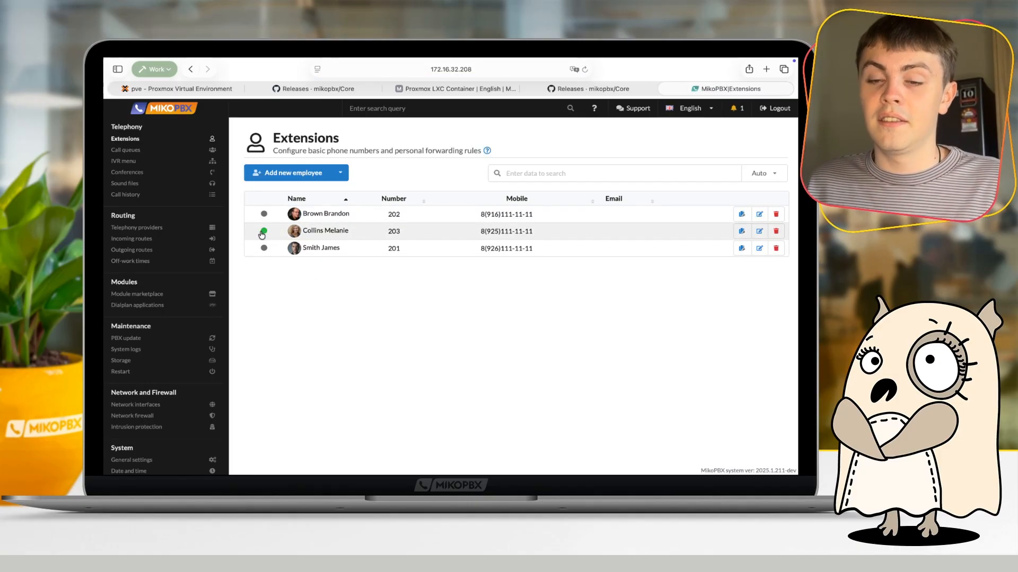
mouse_move(262, 234)
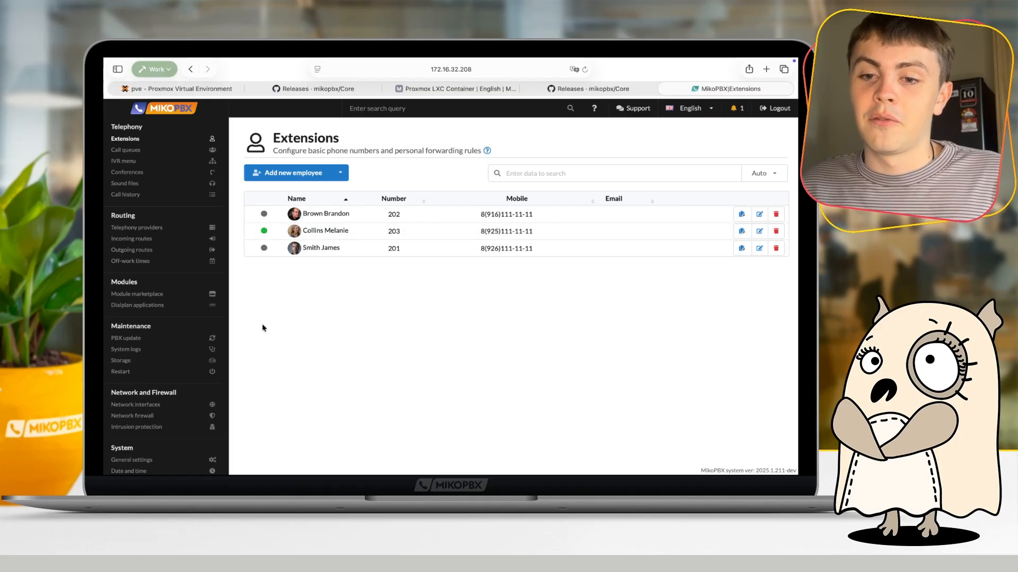
- Open the Echo test dialplan application in MikoPBX and select its call number
left_click(151, 306)
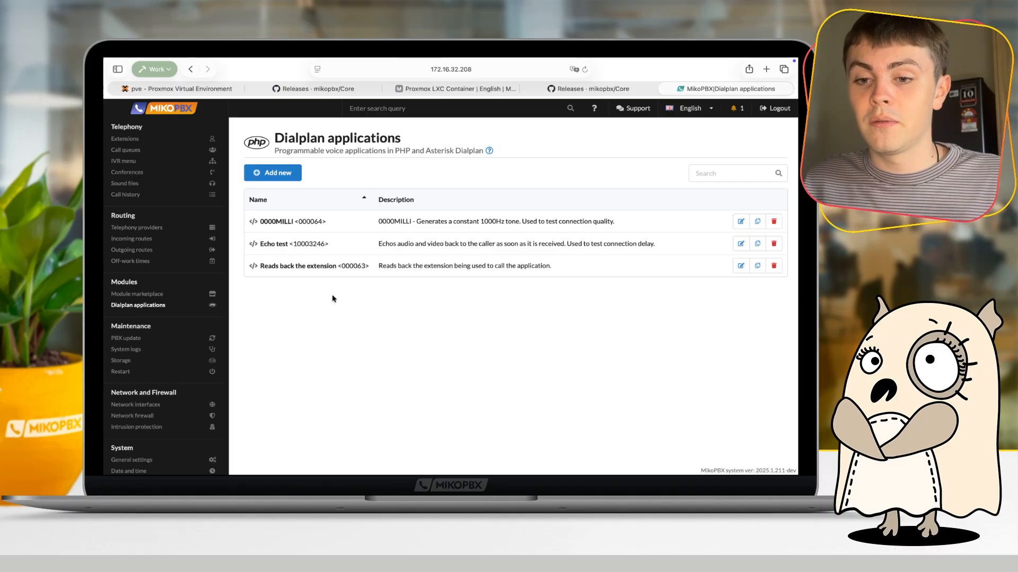
left_click(302, 245)
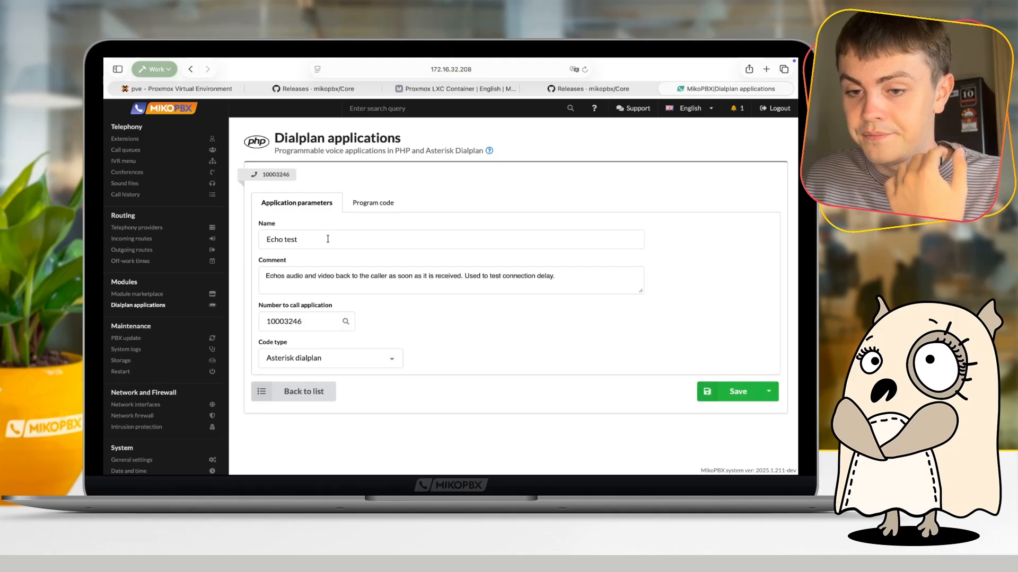
left_click(304, 326)
double_click(305, 326)
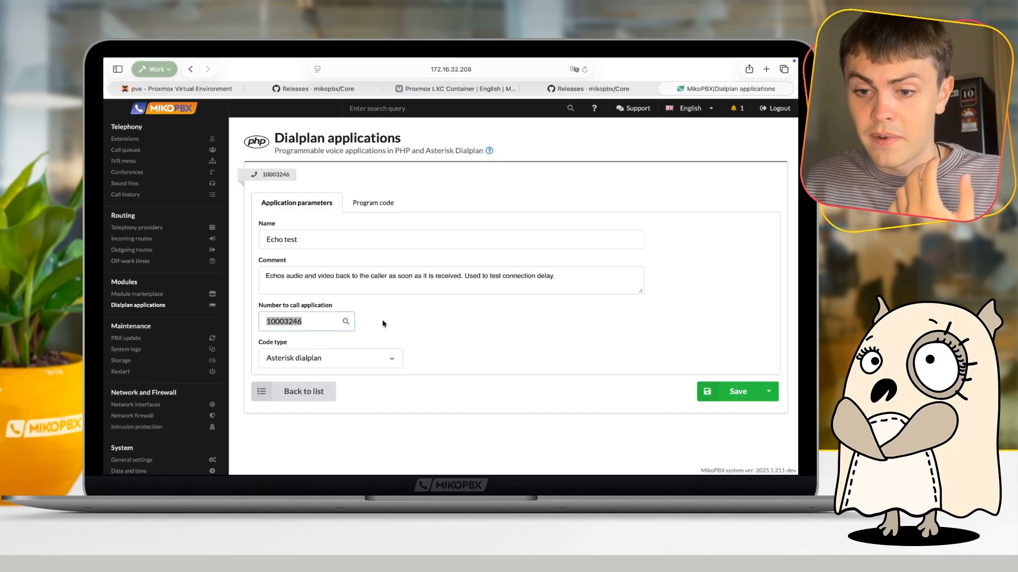
- Switch to Telephone, call the echo test at 10003246 with the speaker volume raised, and hang up and lower the volume
key("ctrl+Left")
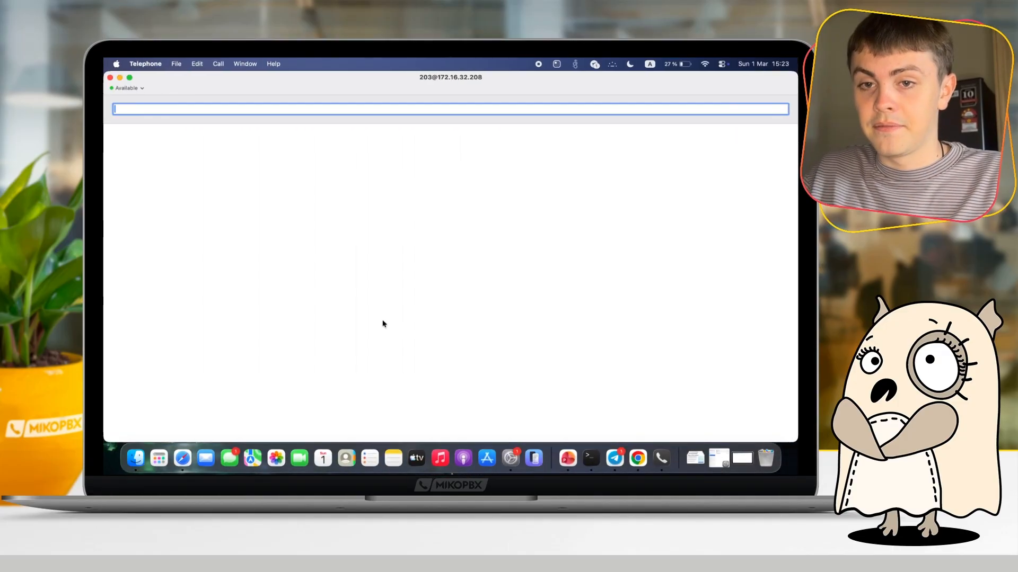
type("10003246")
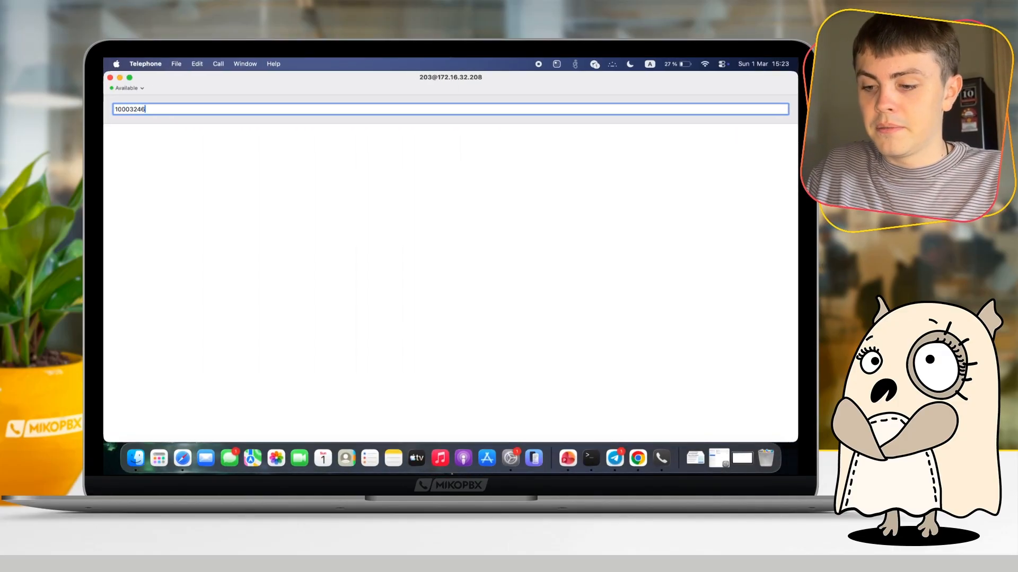
key("XF86AudioRaiseVolume")
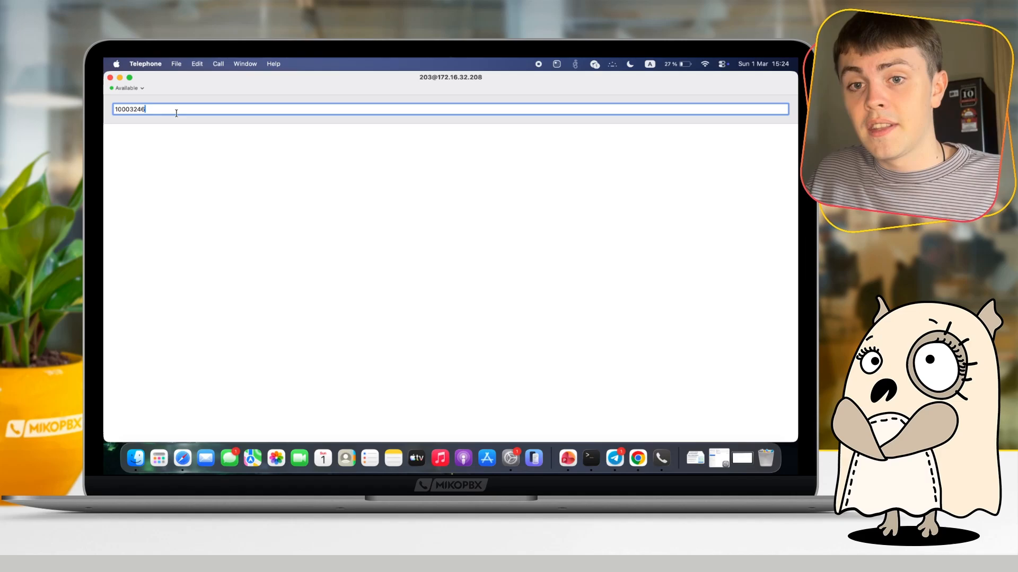
key("Return")
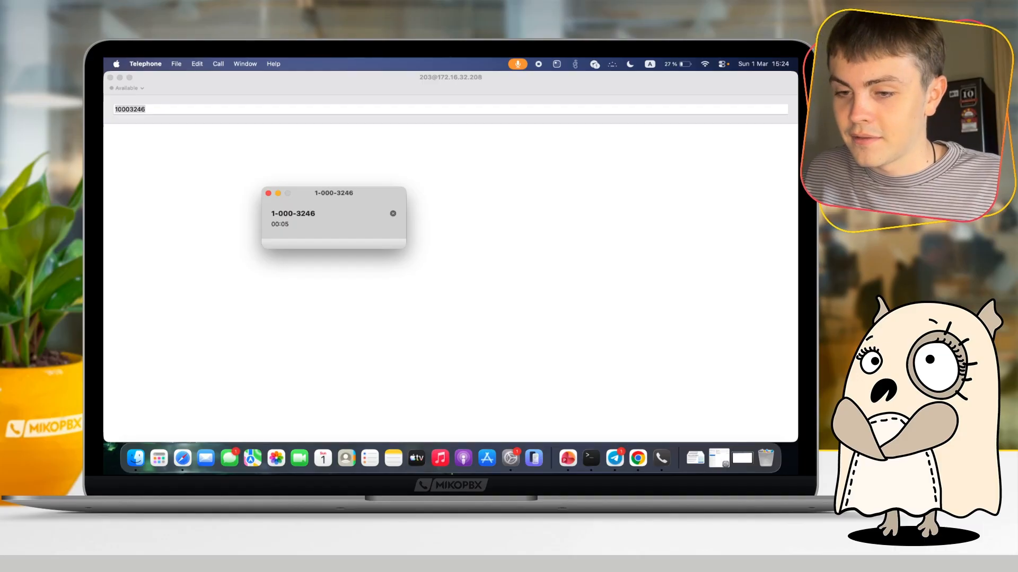
left_click(268, 193)
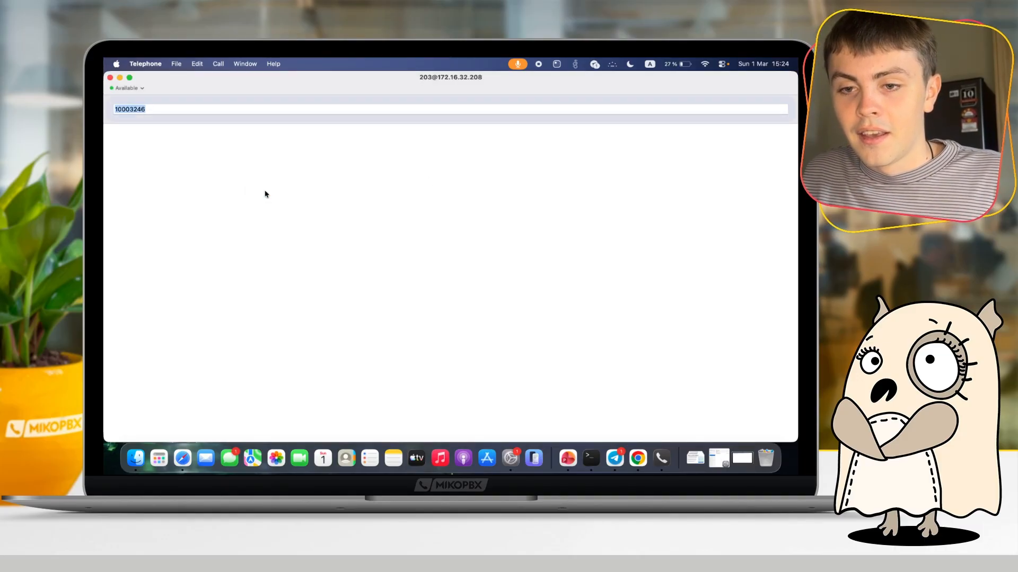
key("XF86AudioLowerVolume")
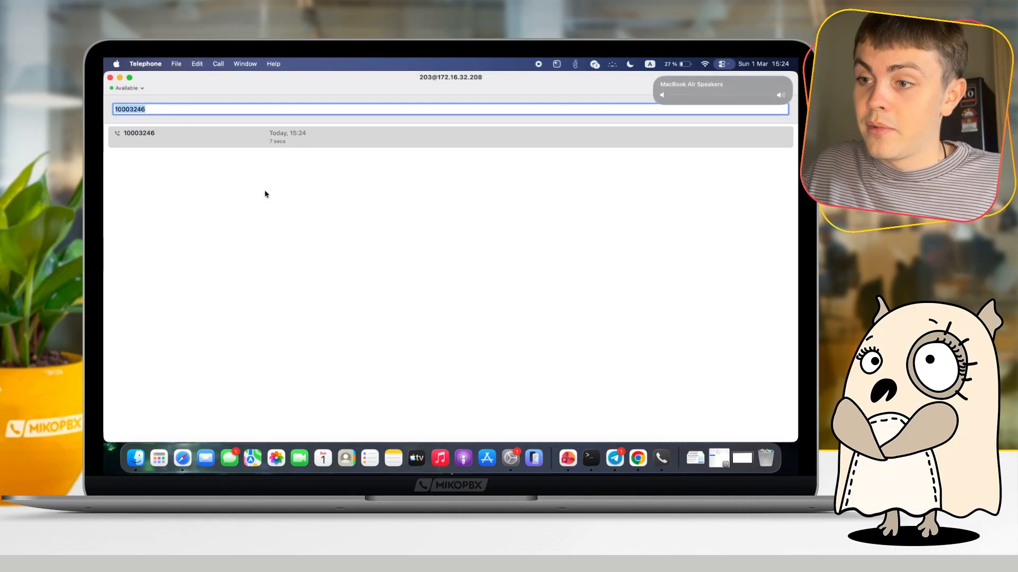